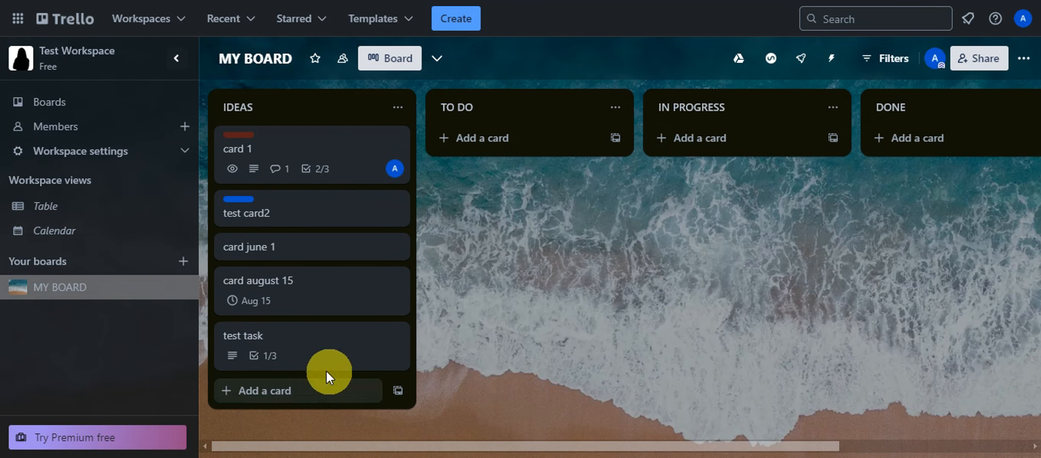
Step: Mark the card2 checklist item complete on the test task card, save its description as it is, and close the card
left_click(331, 355)
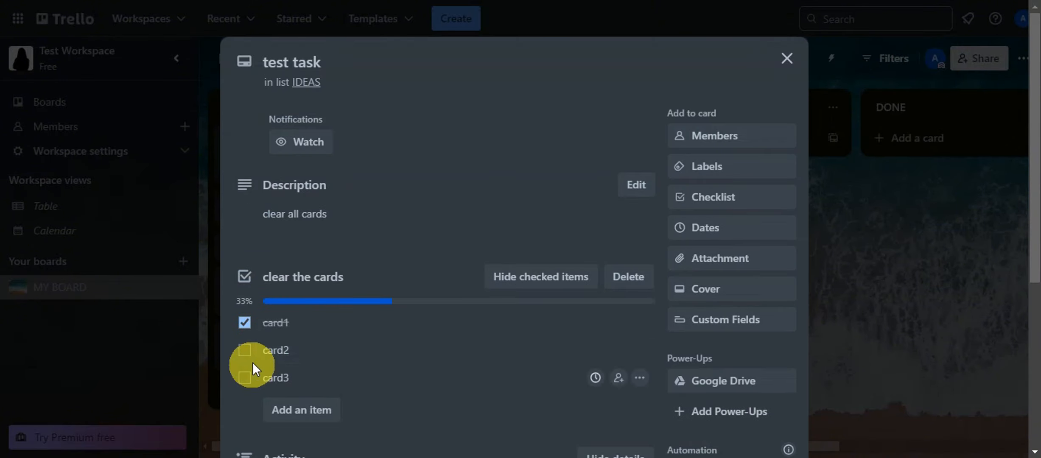
left_click(282, 353)
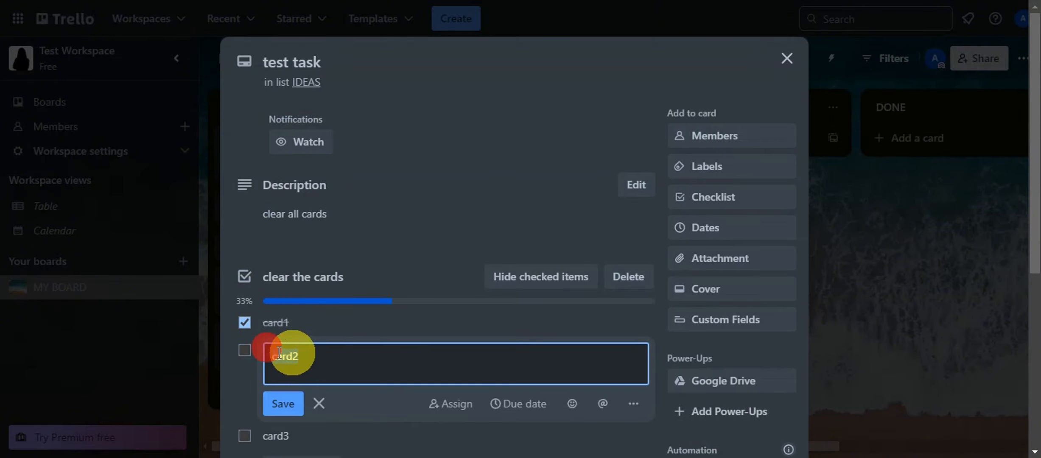
left_click(245, 350)
left_click(637, 185)
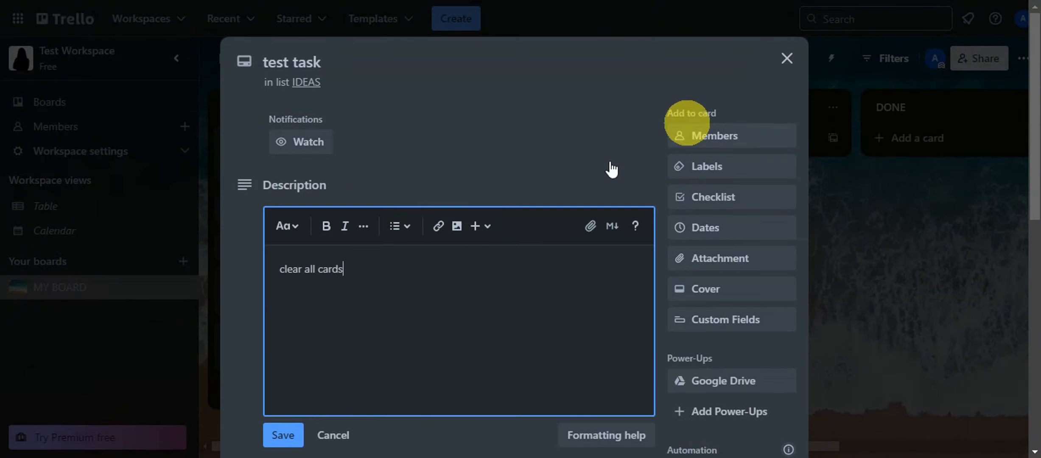
left_click(275, 438)
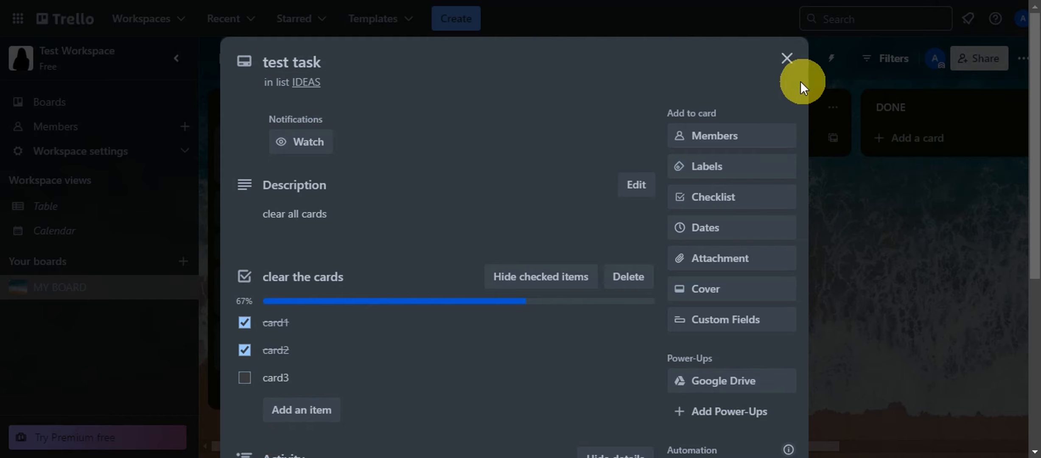
left_click(788, 60)
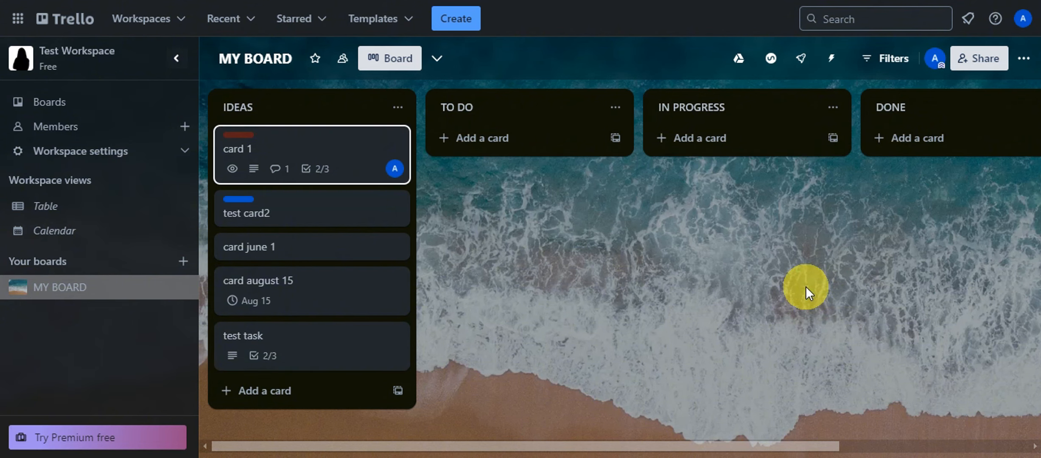
Step: Start creating a new card button in the board's automation settings
left_click(834, 65)
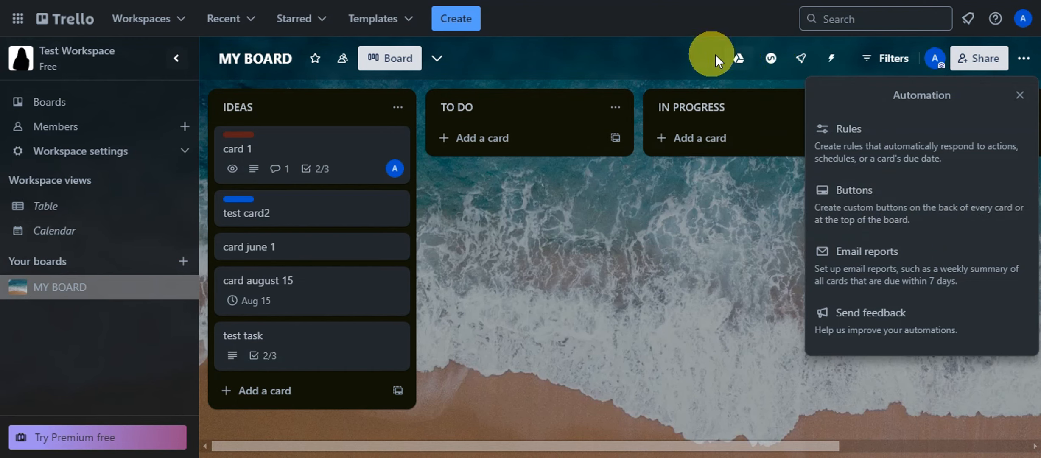
left_click(912, 210)
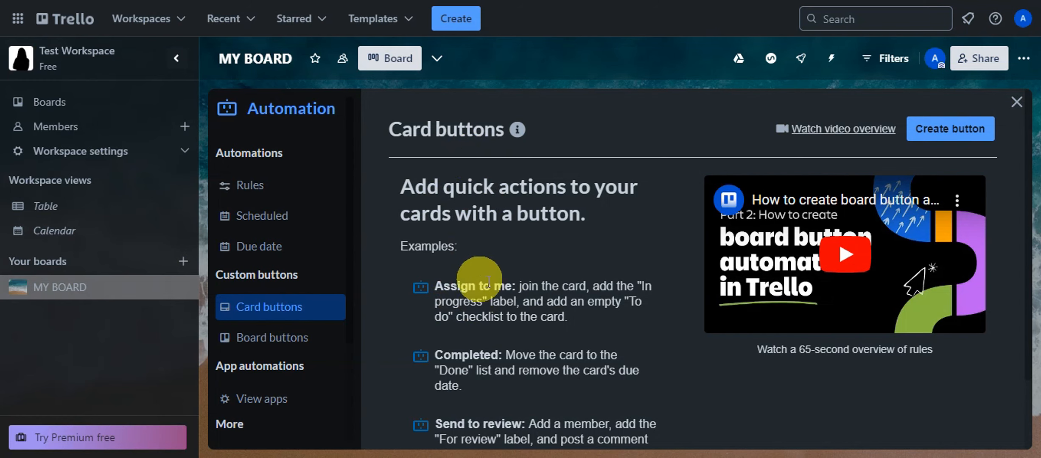
scroll(551, 223, "down", 2)
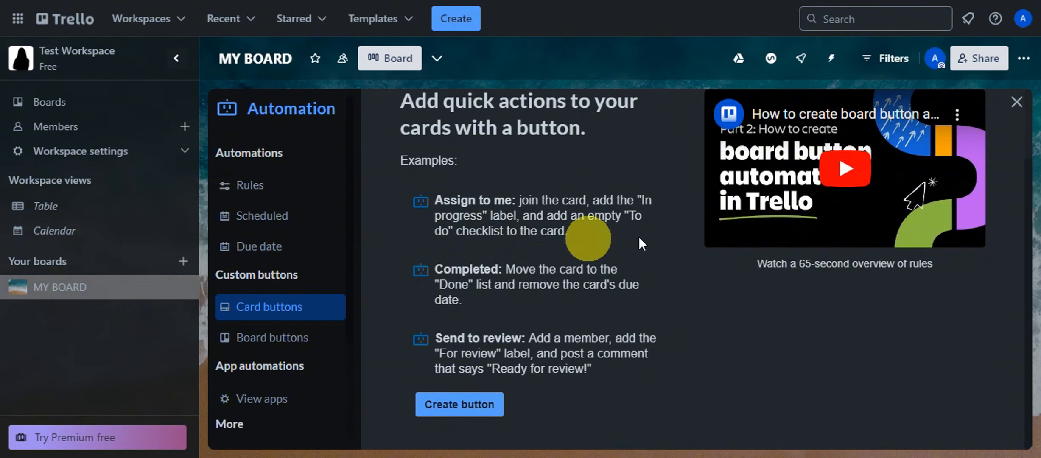
left_click(453, 409)
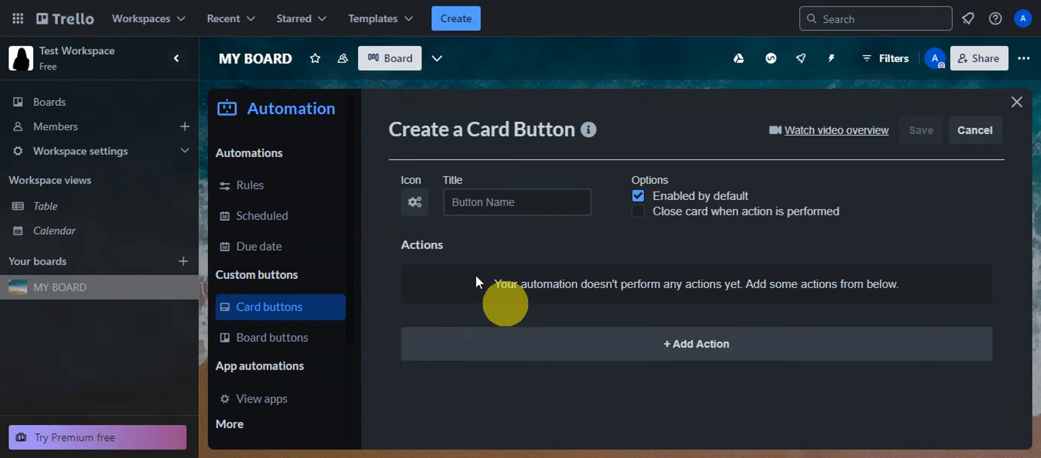
Step: Give the card button the calendar checkmark icon and the title "convert checklist"
left_click(416, 204)
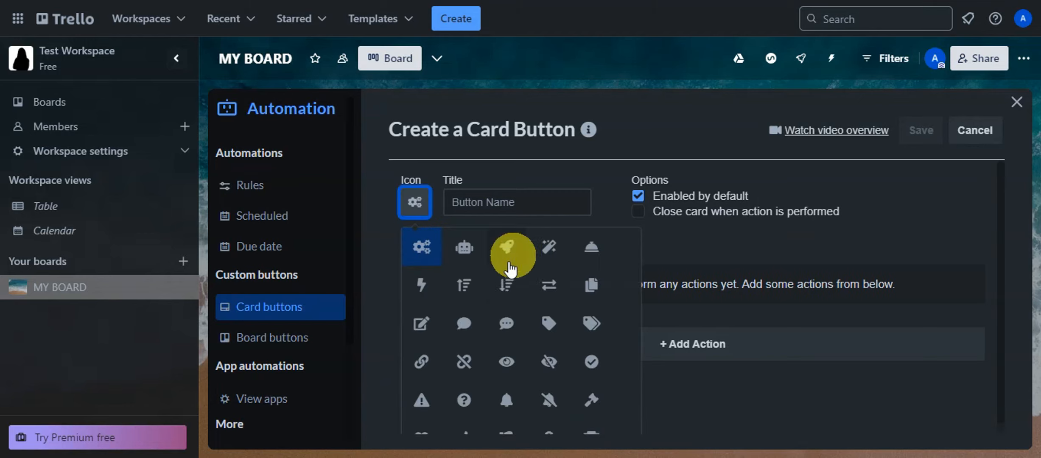
scroll(528, 314, "down", 4)
scroll(555, 308, "down", 4)
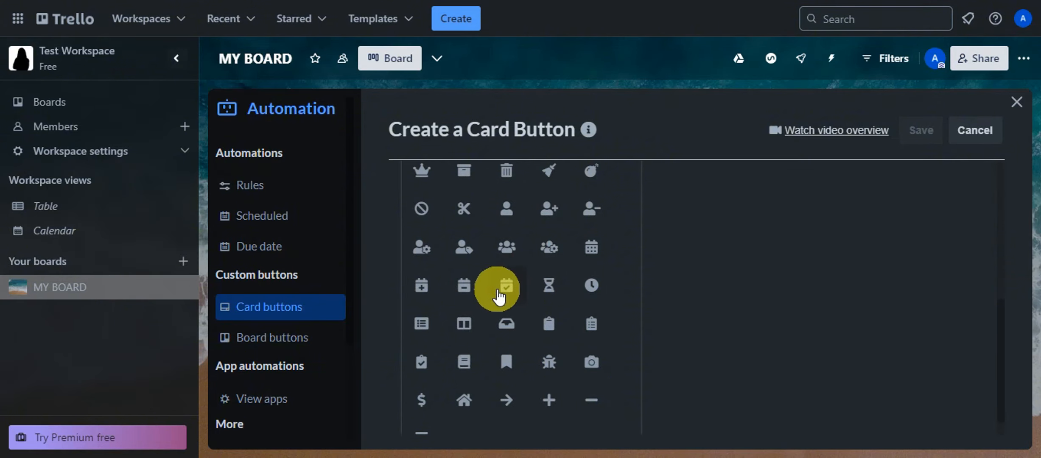
left_click(512, 292)
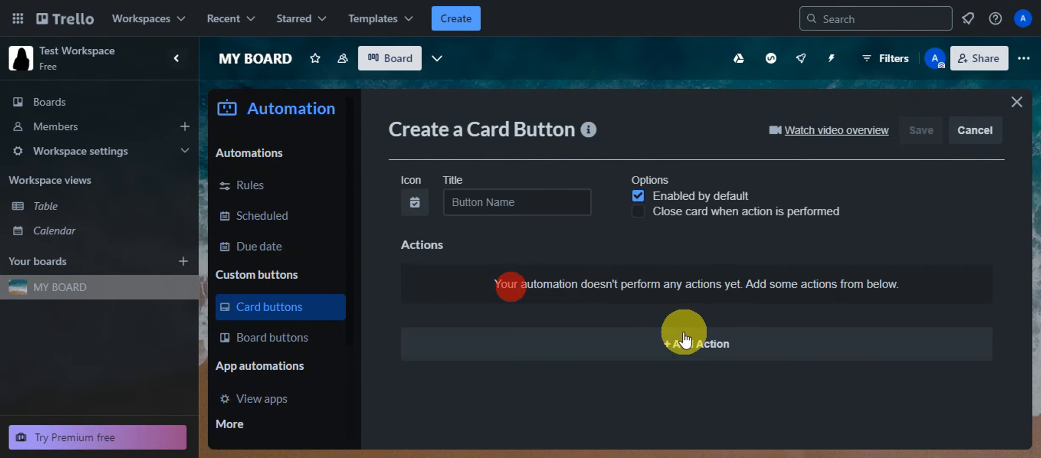
left_click(521, 206)
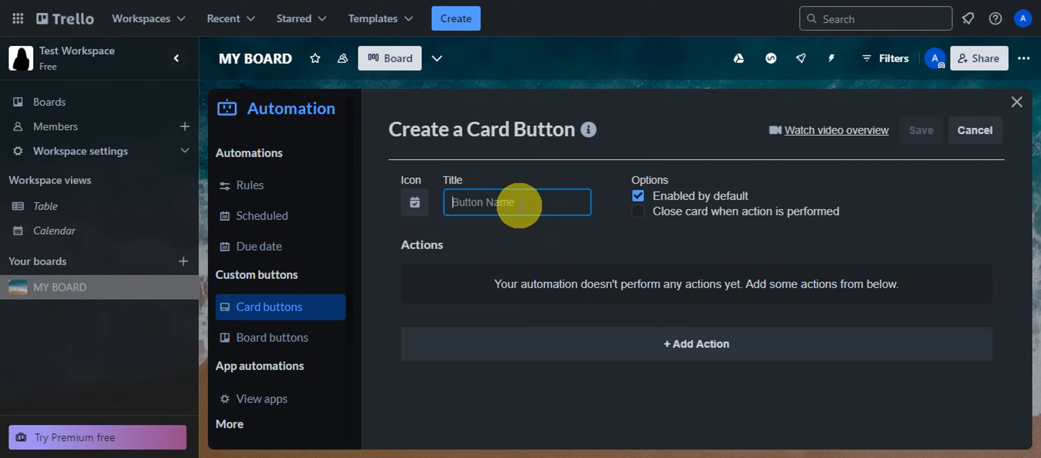
type("convert checklist")
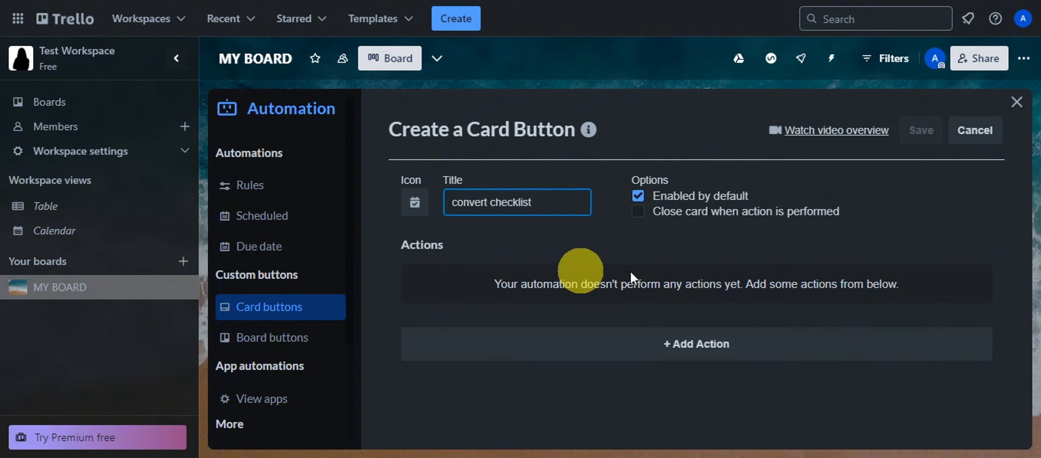
Step: Start adding an action to the card button and choose the Cascade action category
left_click(655, 352)
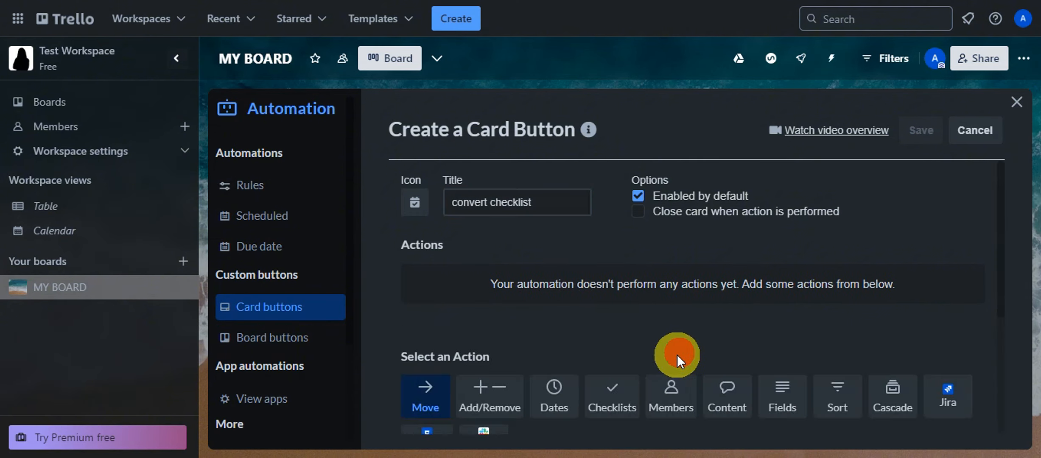
scroll(592, 289, "down", 5)
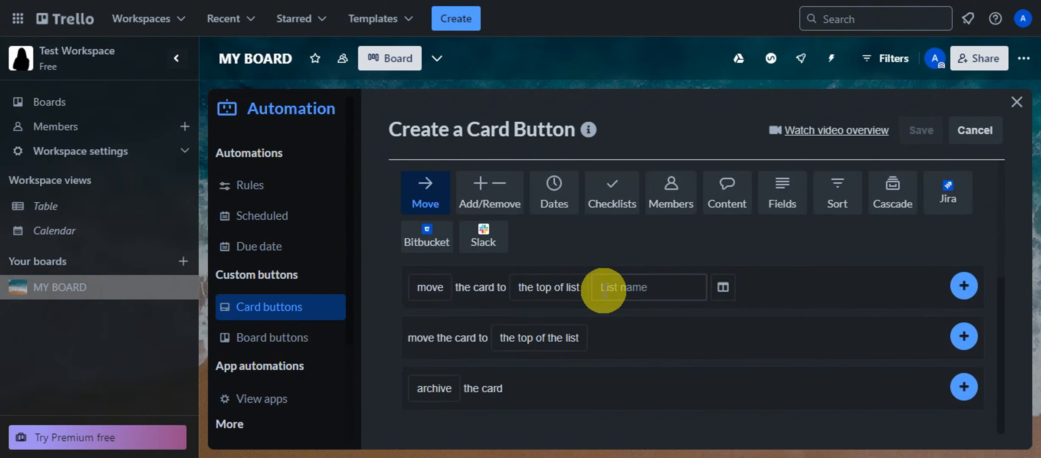
scroll(605, 289, "up", 5)
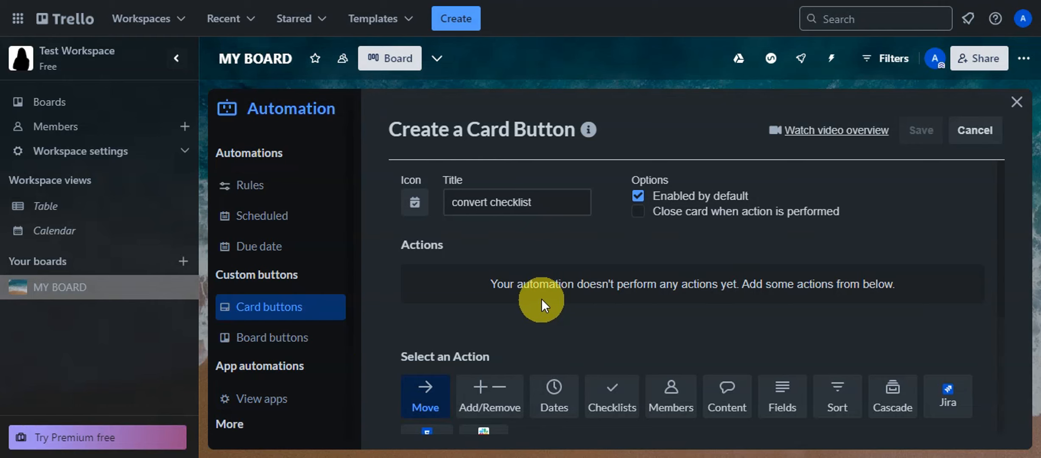
scroll(498, 288, "down", 2)
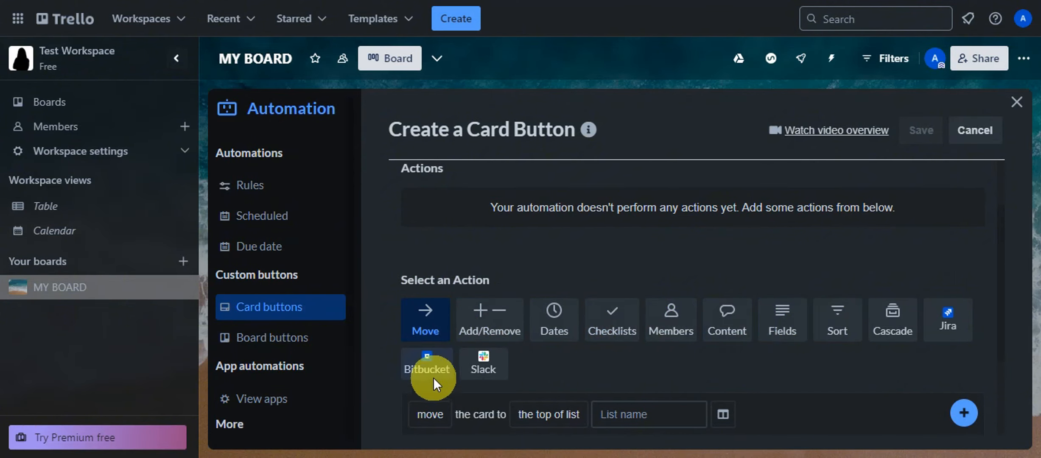
left_click(882, 314)
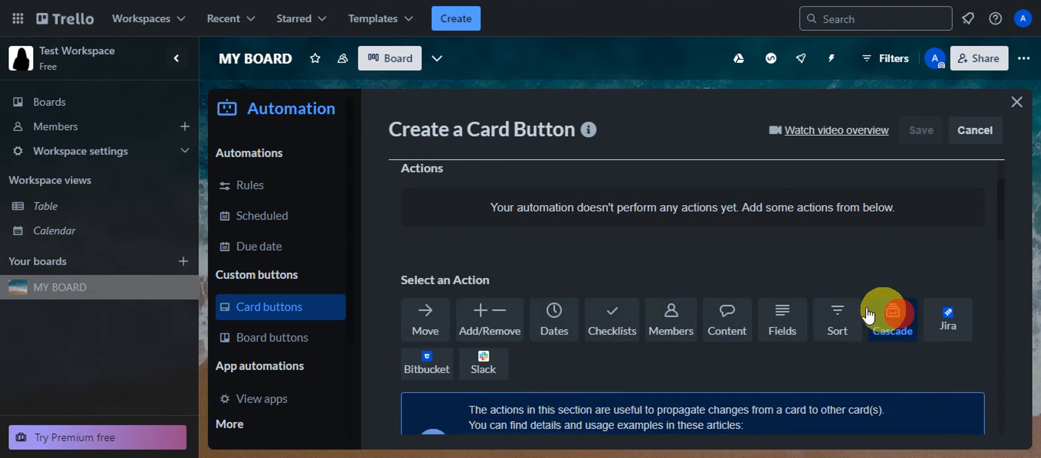
Step: In the action that converts all checklist items, set the checklist name to "checklist" and the conversion target to linked cards
scroll(560, 249, "down", 3)
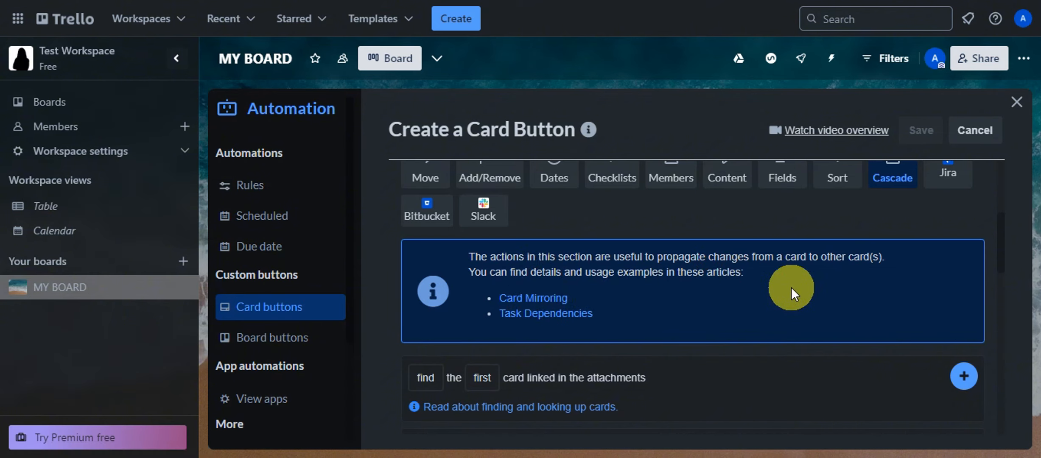
scroll(583, 322, "down", 5)
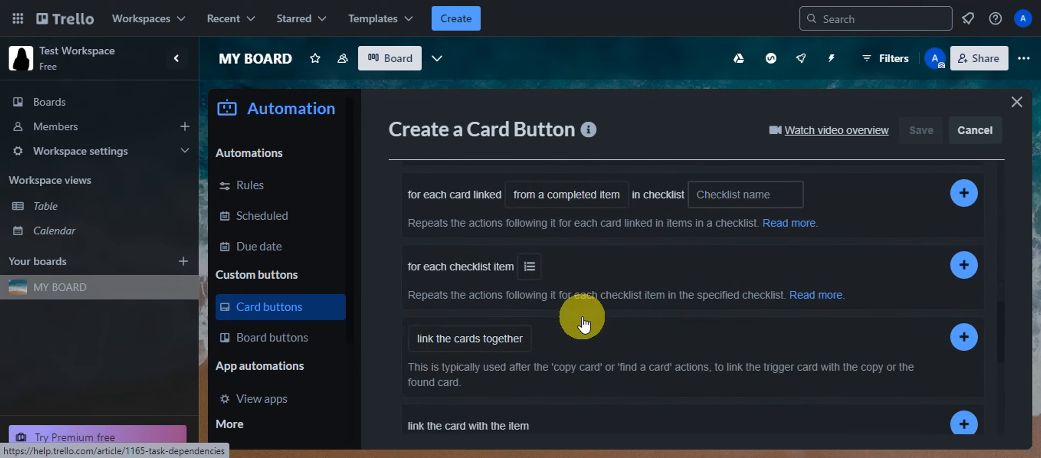
scroll(583, 323, "down", 5)
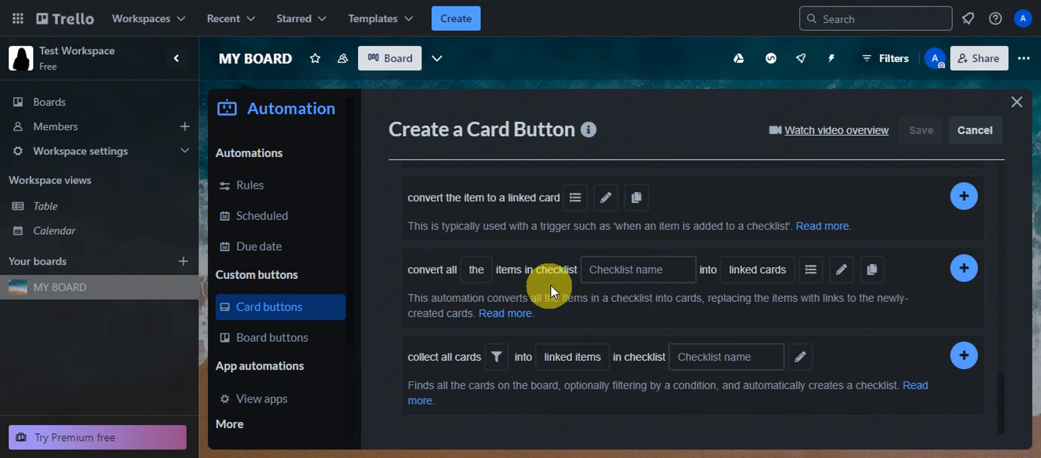
left_click(645, 273)
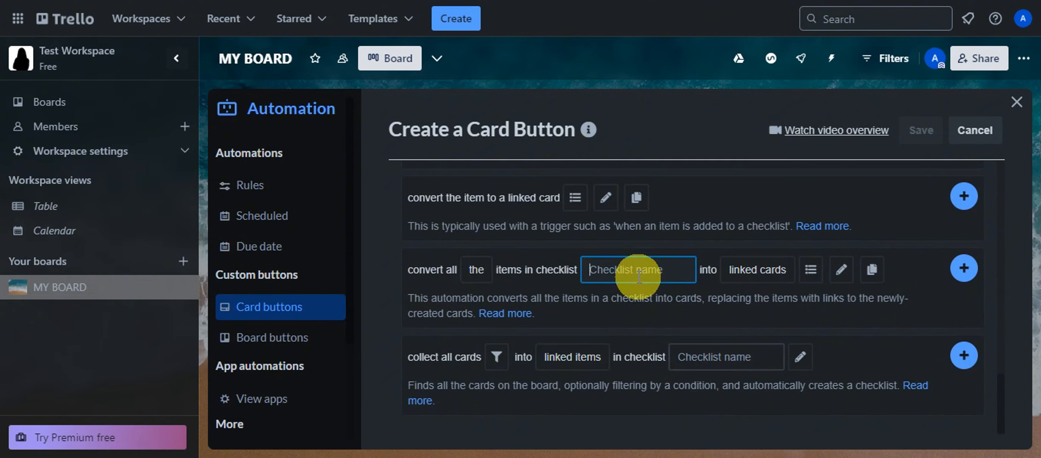
type("checklist")
left_click(747, 270)
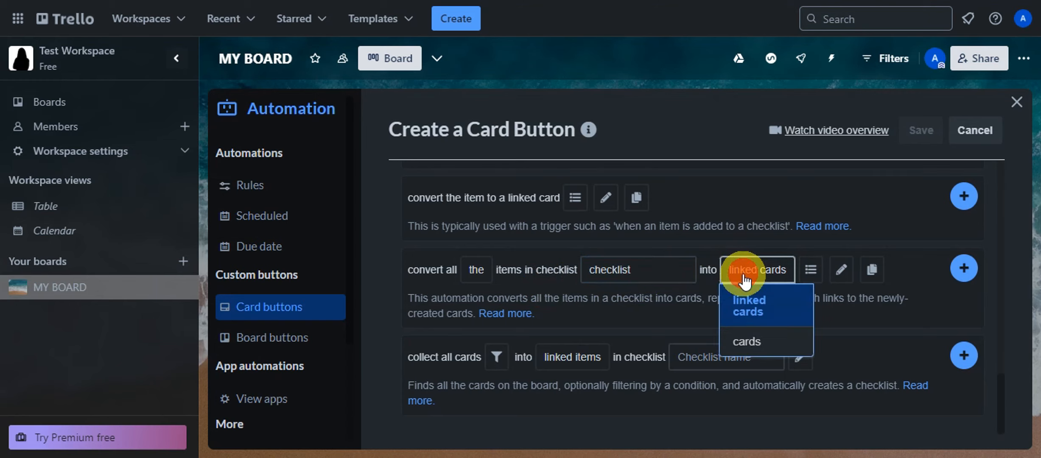
left_click(749, 314)
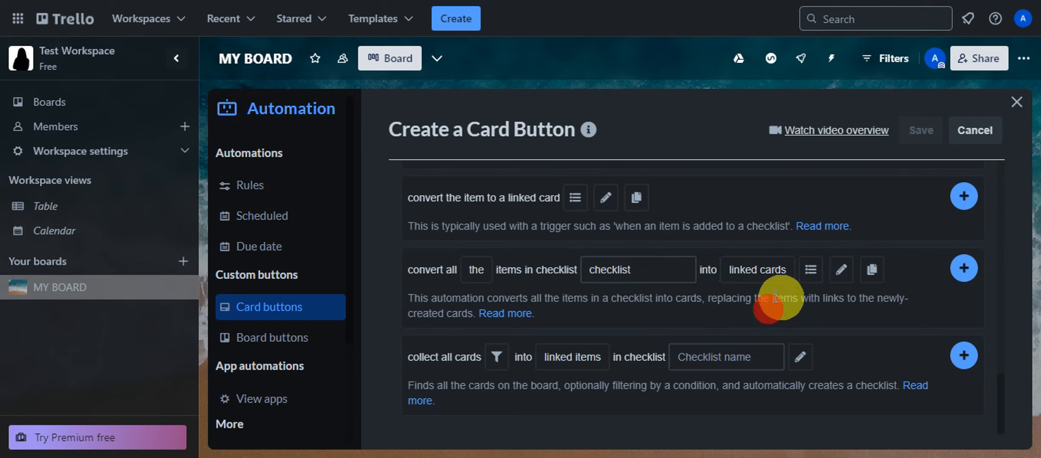
Step: Set the convert-all-items action to place the linked cards at the top of list "To Do"
left_click(808, 282)
left_click(808, 280)
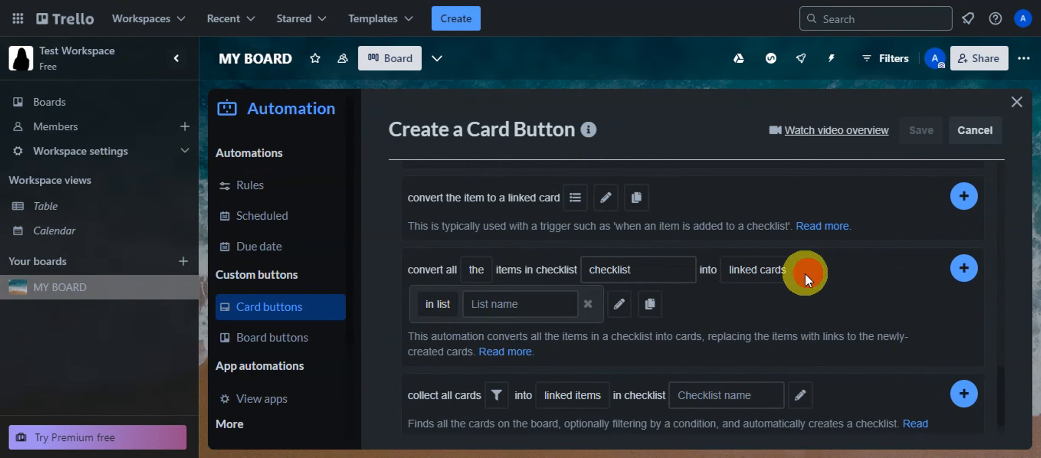
left_click(449, 304)
left_click(499, 302)
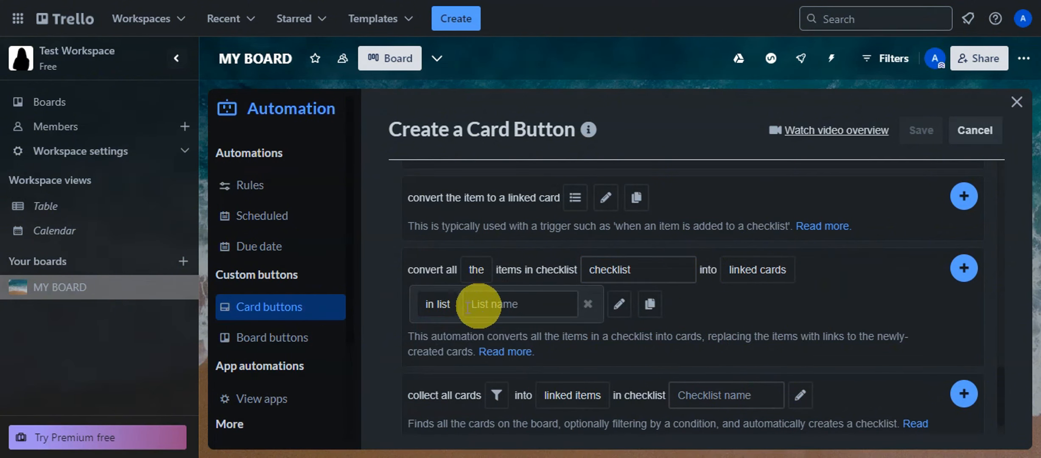
left_click(438, 306)
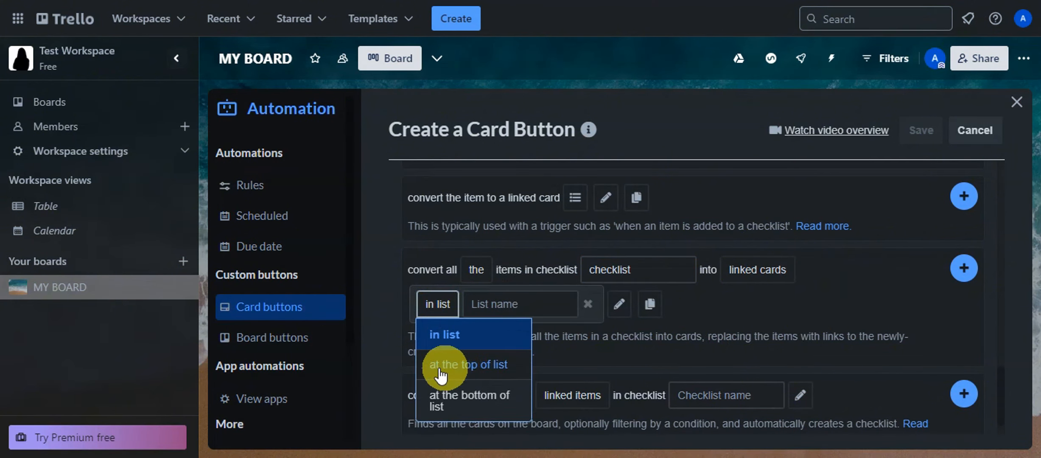
left_click(456, 366)
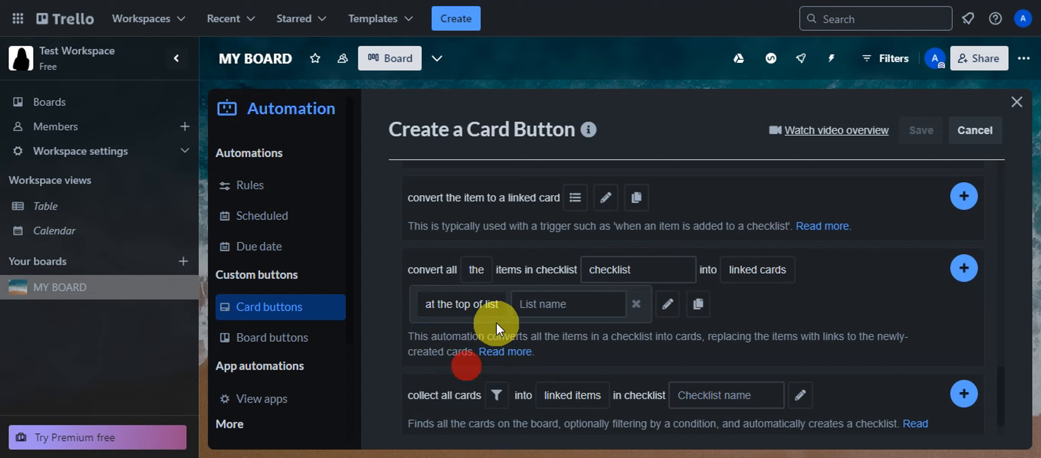
left_click(552, 304)
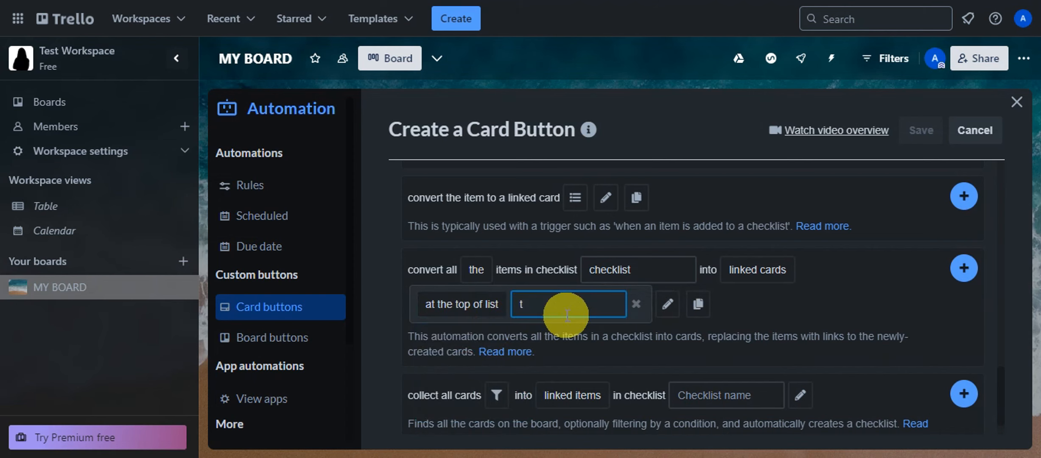
type("To Do")
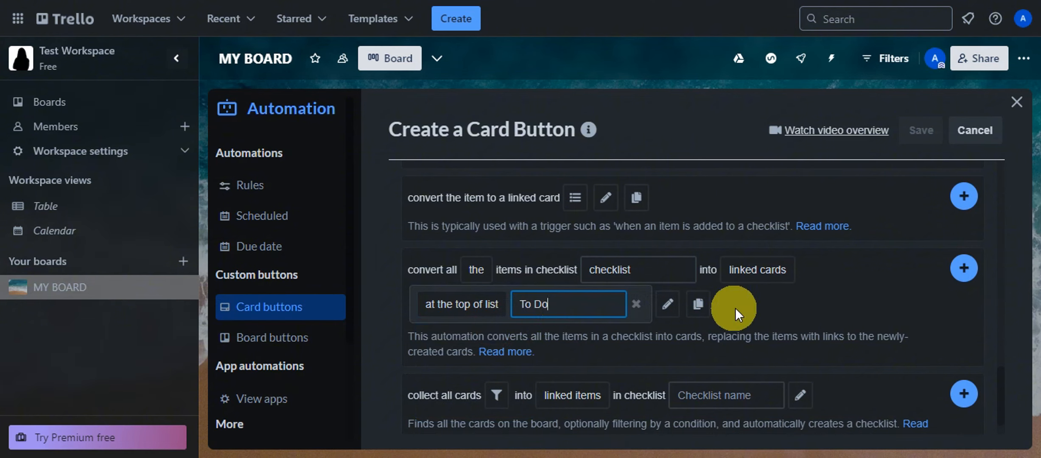
left_click(749, 315)
Step: Add the {cardlink} naming pattern and the option for copying labels to the convert-all-items action
left_click(669, 307)
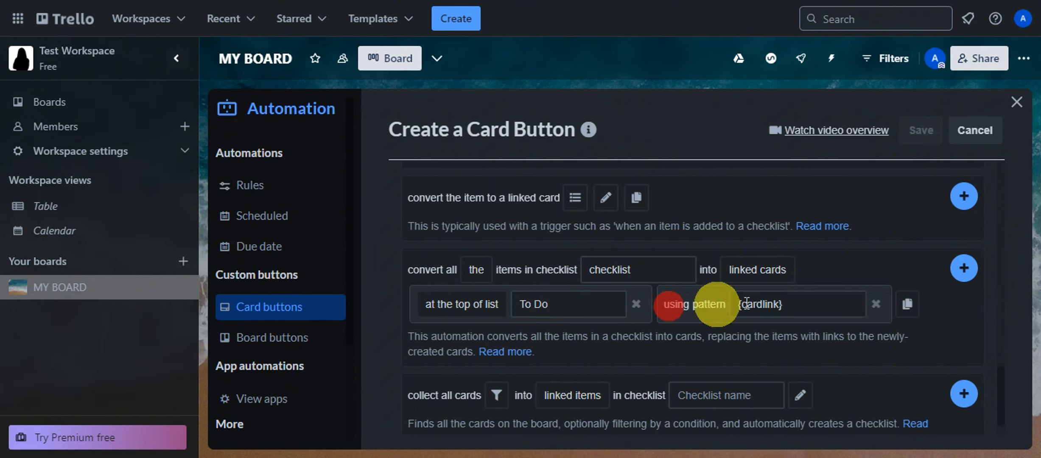
mouse_move(809, 303)
left_mouse_down()
mouse_move(742, 295)
mouse_move(732, 303)
left_mouse_up()
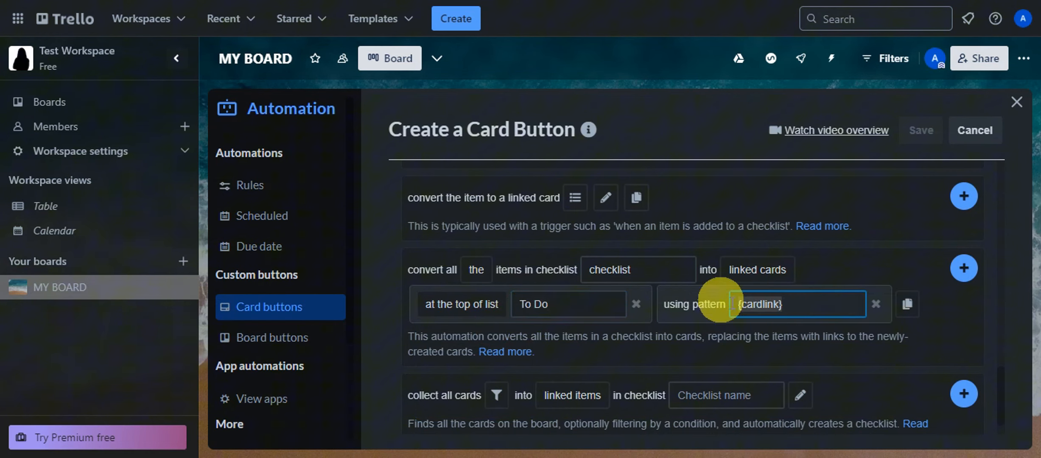
left_click(800, 297)
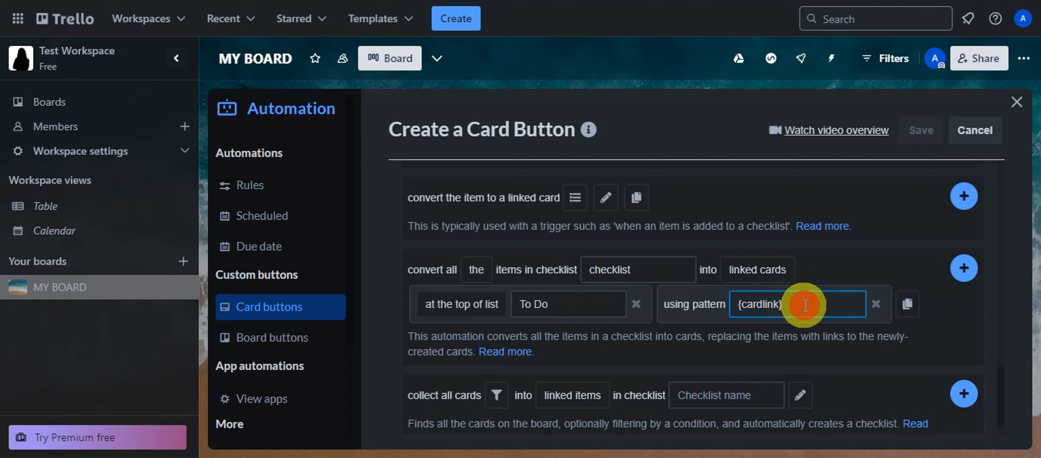
left_click(908, 310)
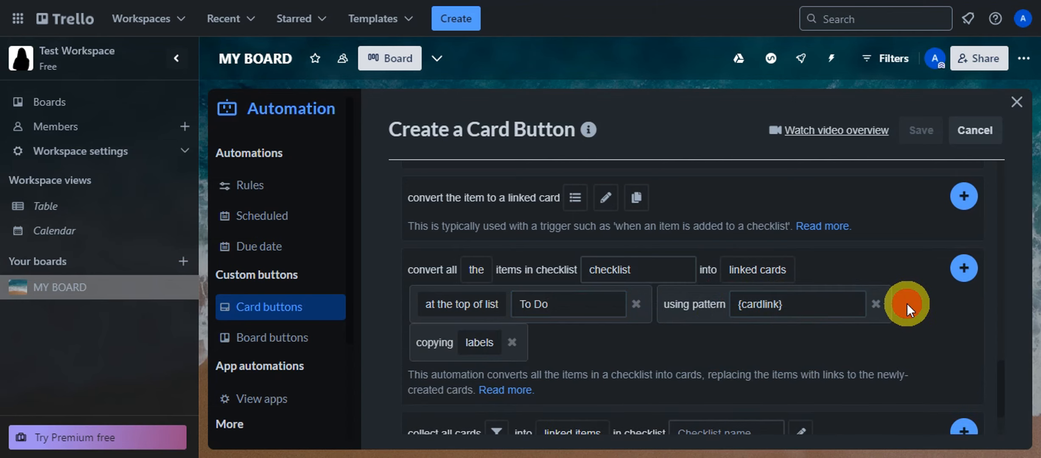
Step: Remove the option for copying labels from the convert-all-items action and add the action to the card button
left_click(494, 349)
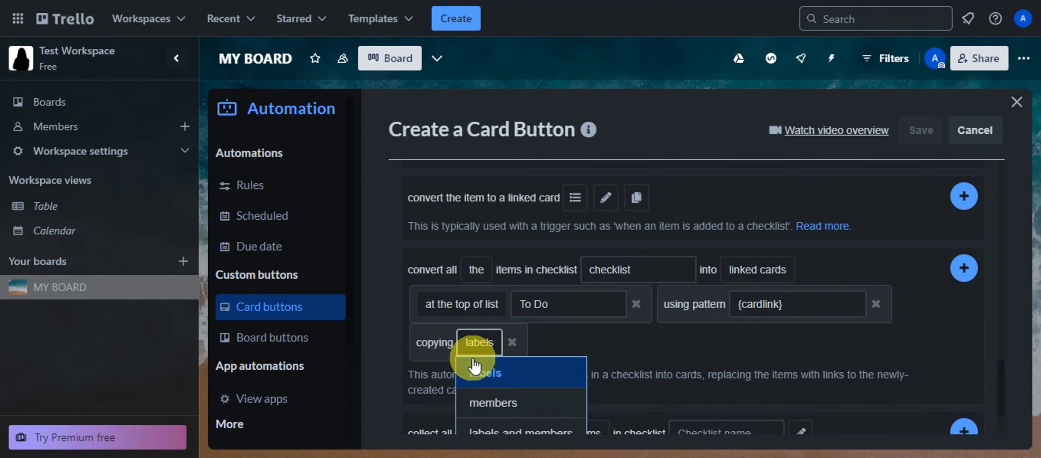
scroll(670, 400, "down", 2)
left_click(478, 267)
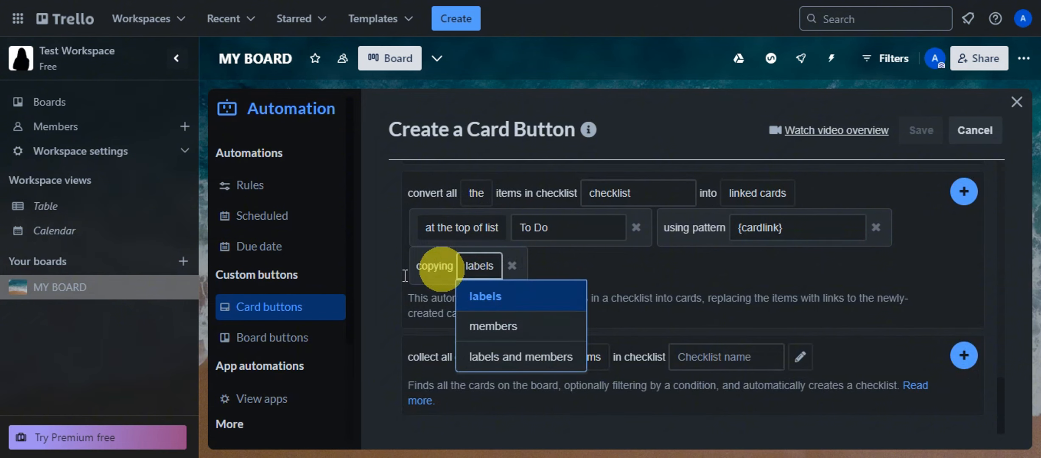
left_click(512, 271)
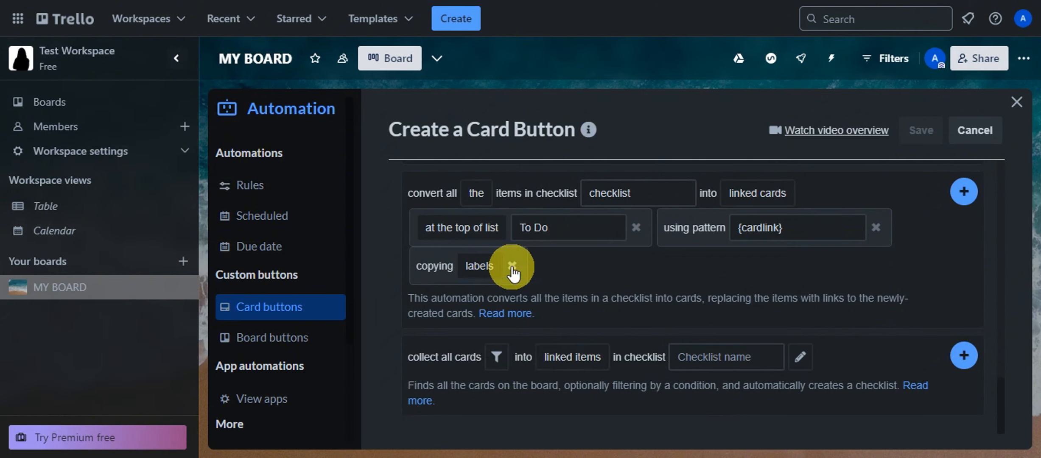
scroll(600, 267, "up", 3)
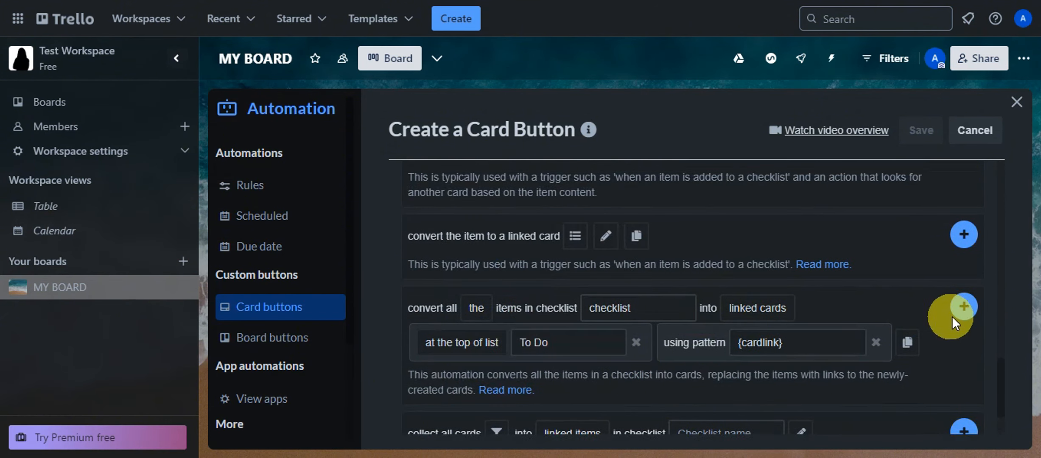
left_click(964, 307)
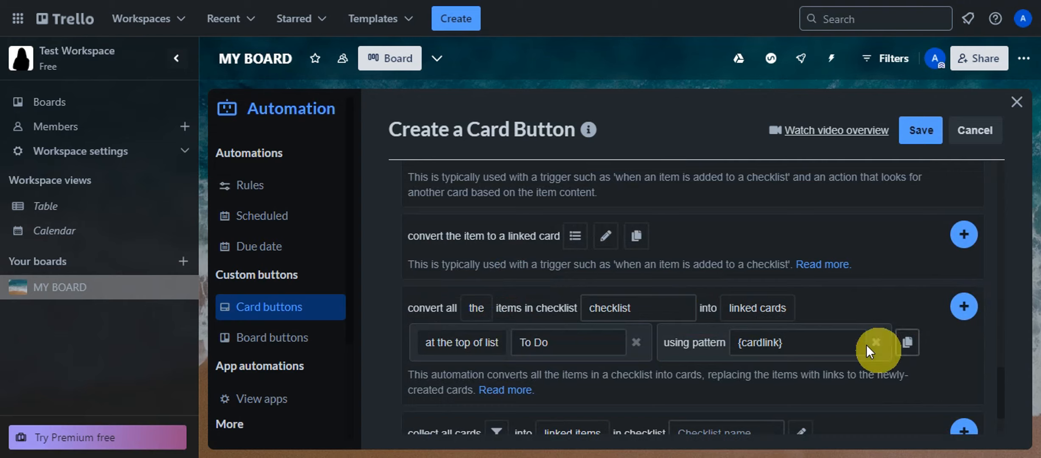
Step: Review the configured convert-all-items action, save the card button and close the automation settings
scroll(827, 308, "down", 2)
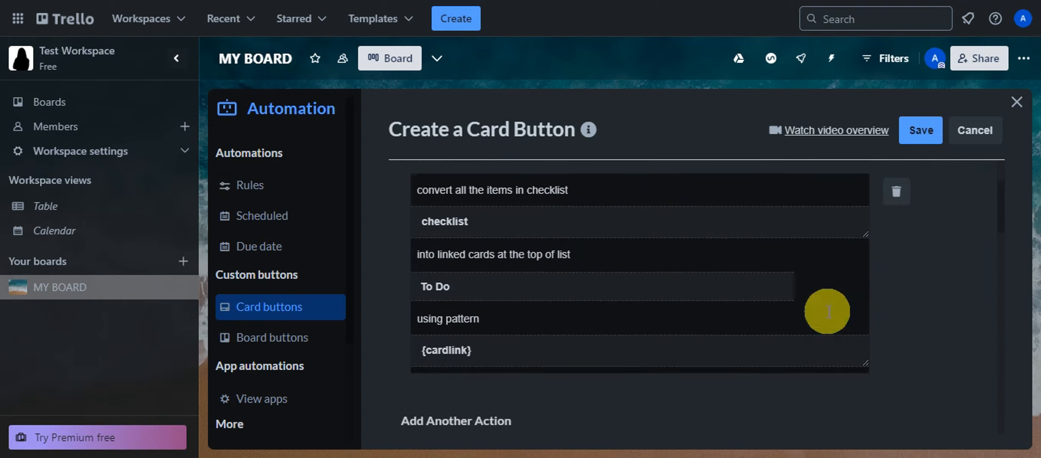
scroll(828, 312, "up", 3)
scroll(746, 250, "down", 2)
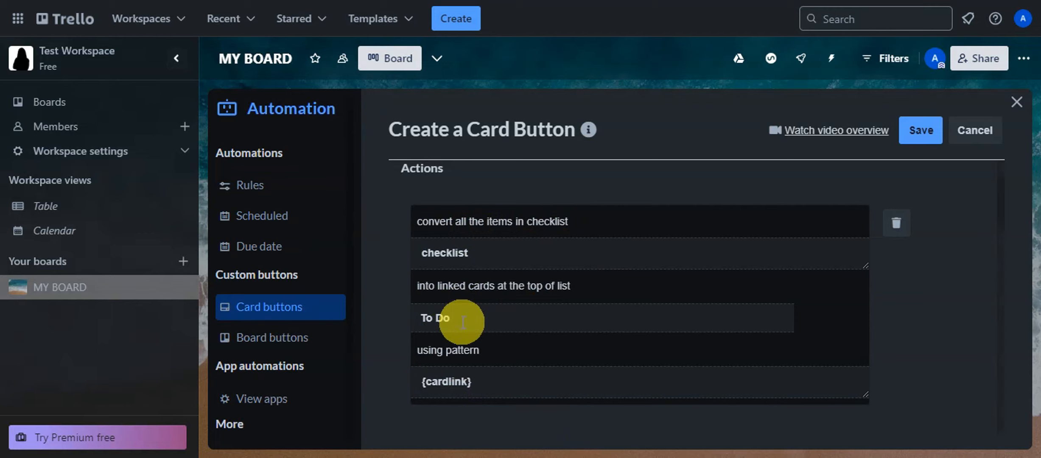
scroll(472, 366, "down", 5)
scroll(465, 226, "up", 7)
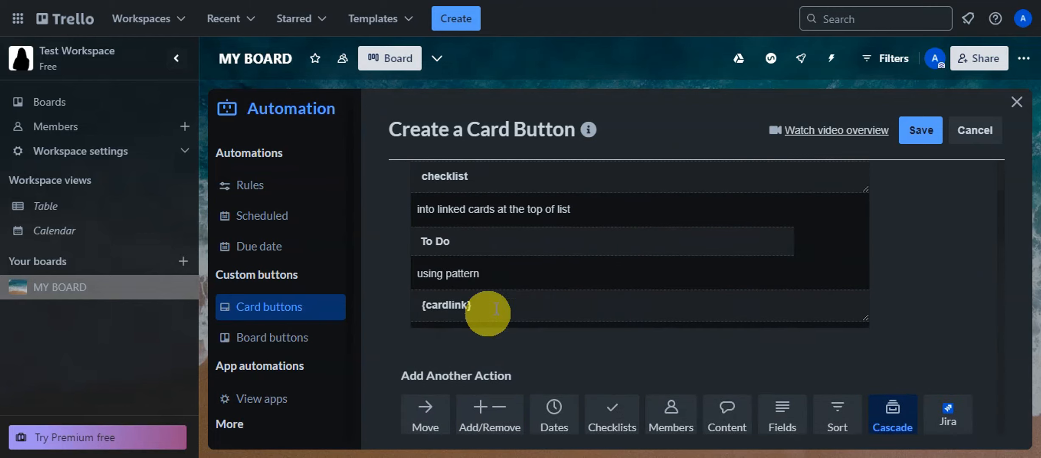
left_click(921, 130)
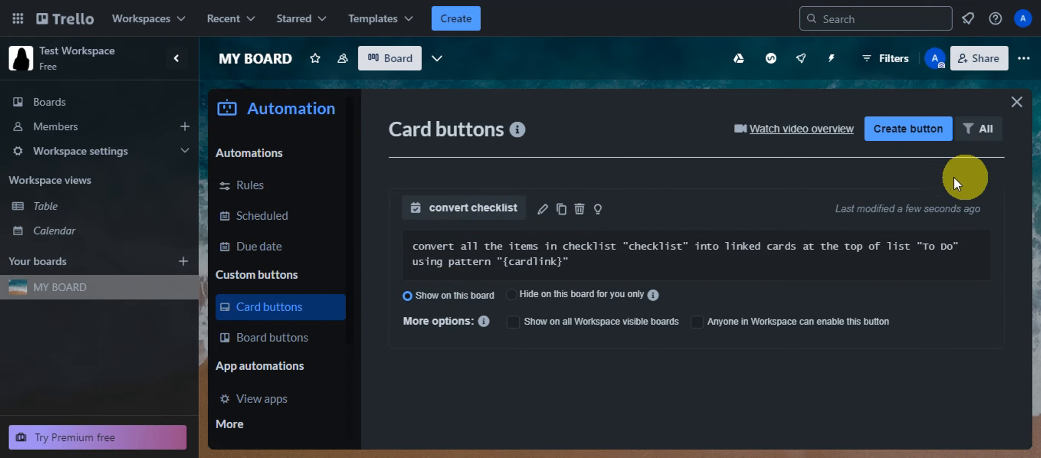
left_click(1017, 103)
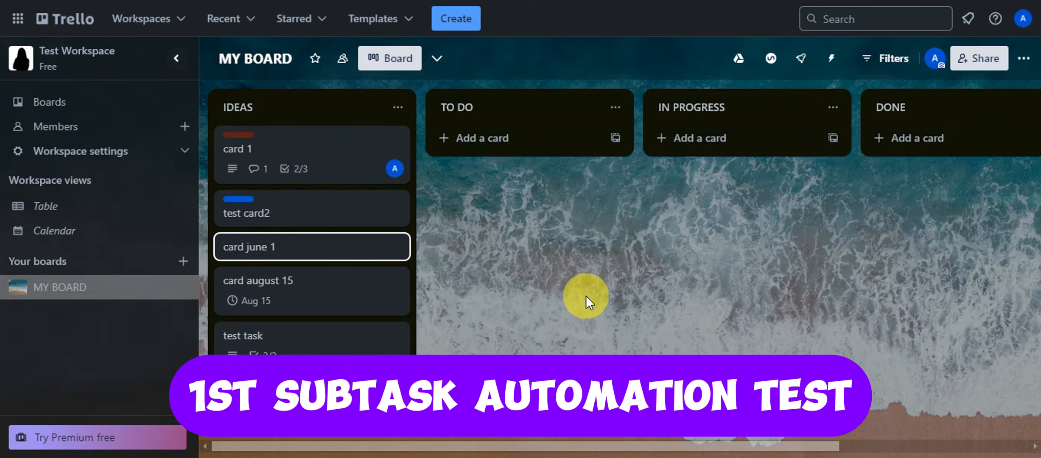
Step: Open the "test task" card in the IDEAS list and rename its checklist to "checklist"
left_click(302, 351)
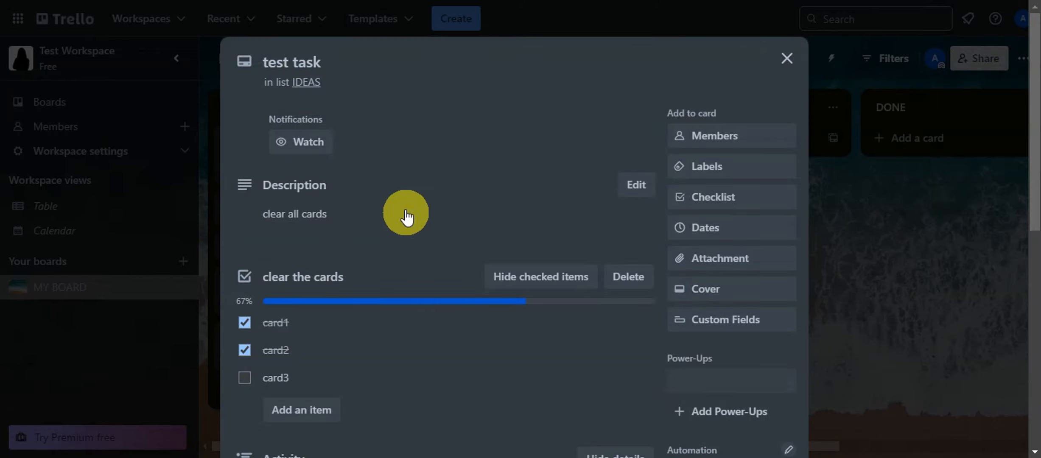
scroll(368, 179, "down", 5)
scroll(255, 151, "up", 2)
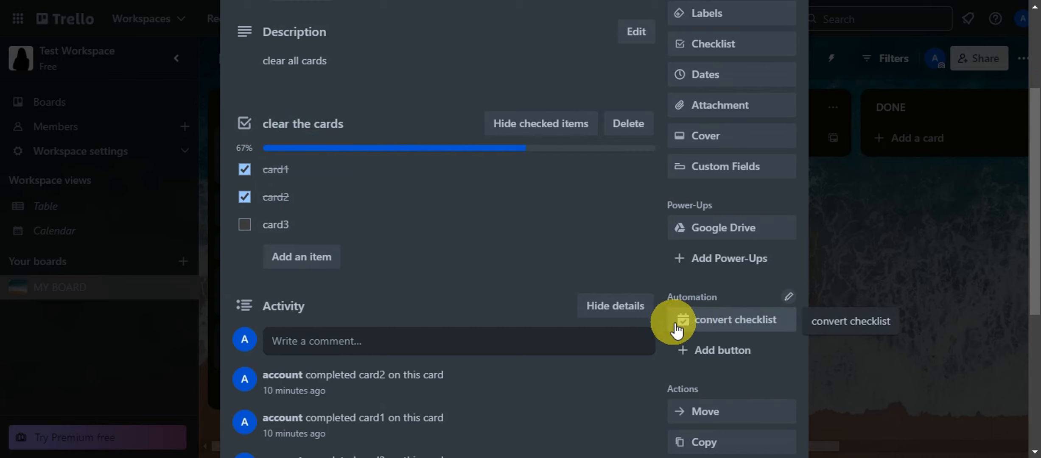
left_click(731, 331)
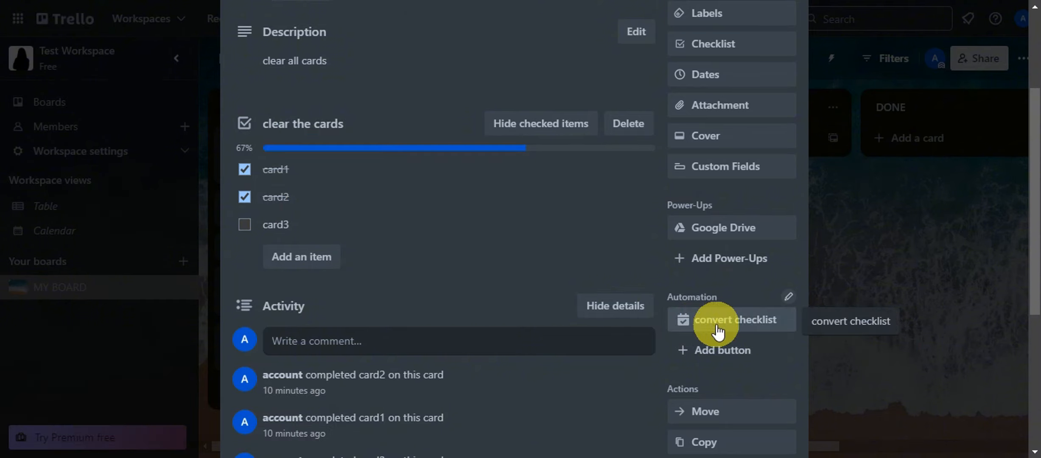
scroll(340, 198, "up", 4)
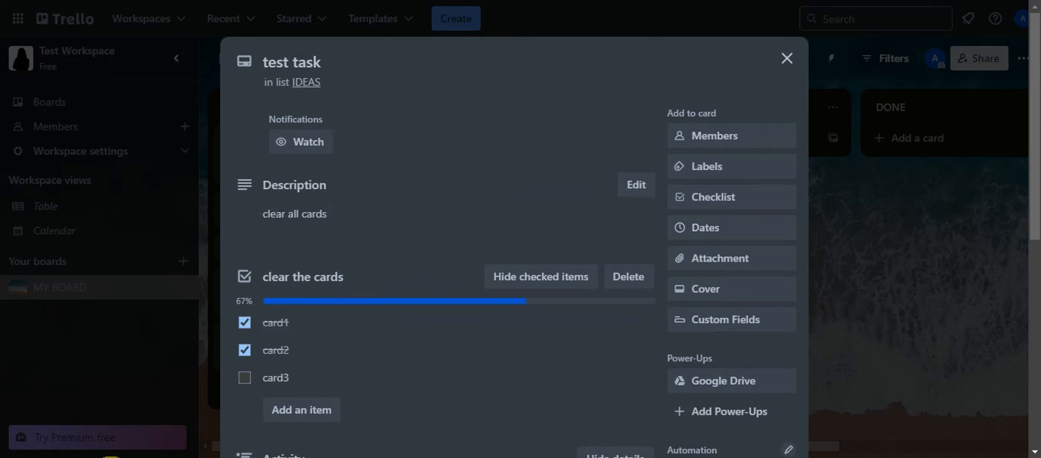
scroll(299, 238, "down", 2)
left_click(312, 200)
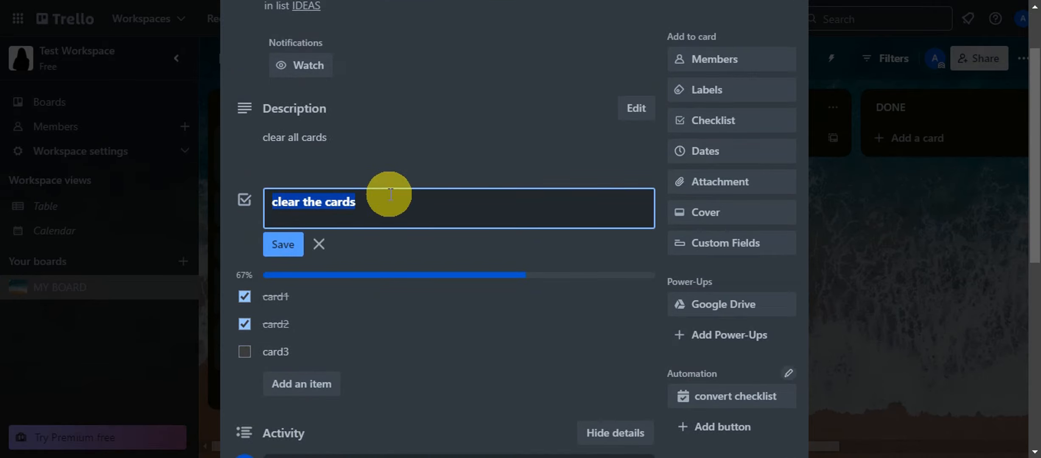
key("BackSpace")
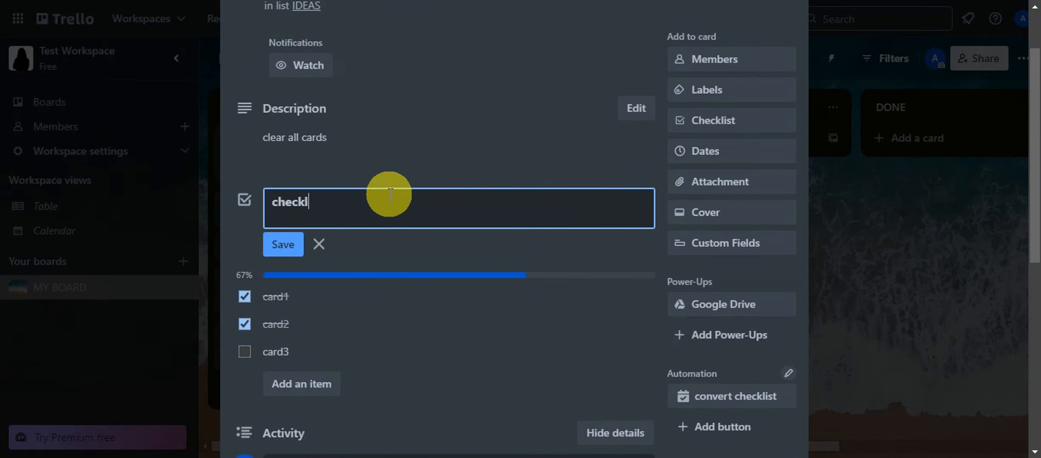
key("Return")
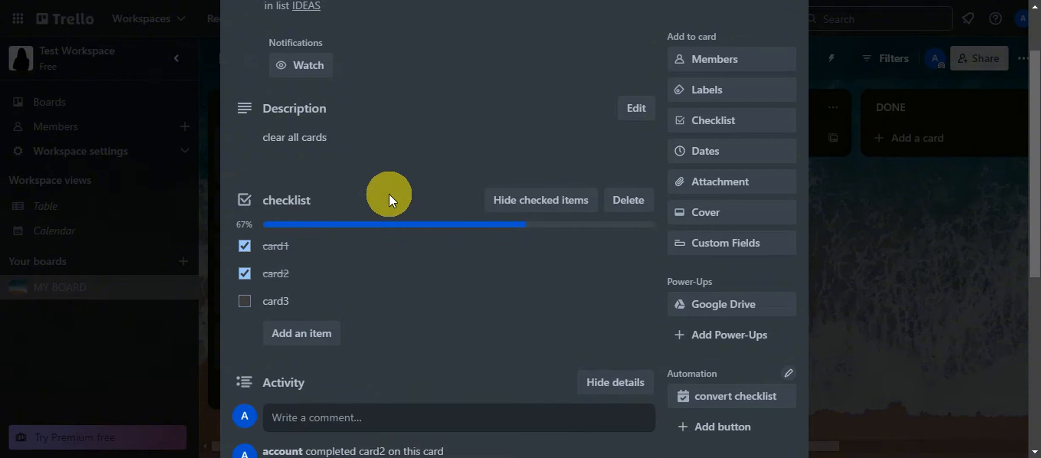
Step: Run the "convert checklist" automation on the "test task" card, check its checklist items and close the card
left_click(707, 397)
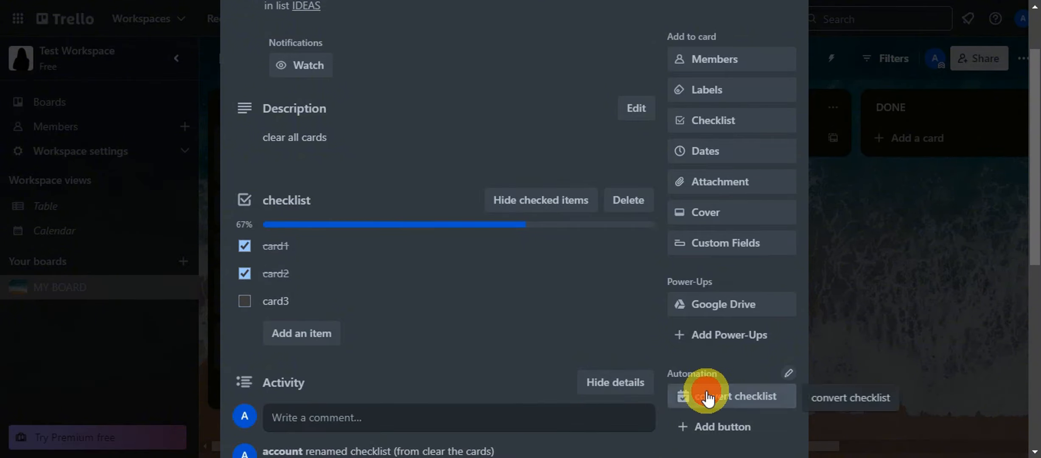
scroll(488, 305, "down", 2)
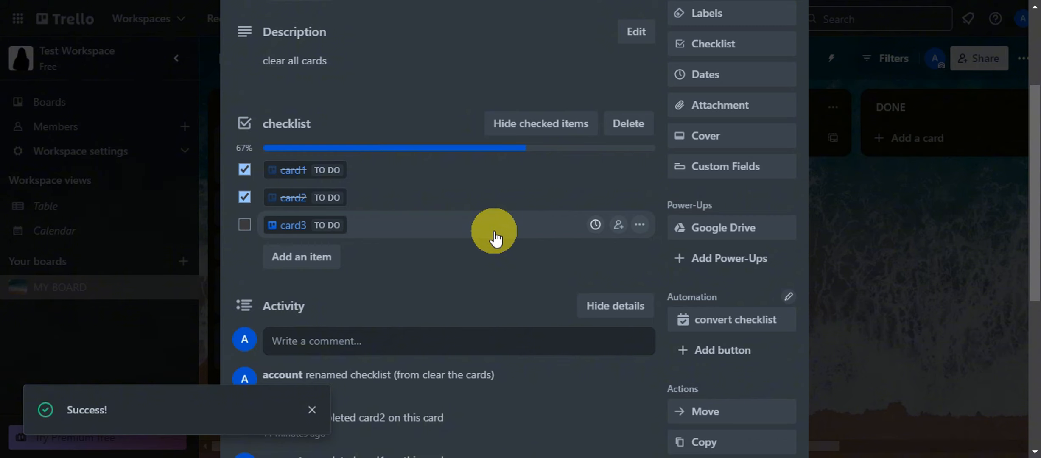
mouse_move(321, 176)
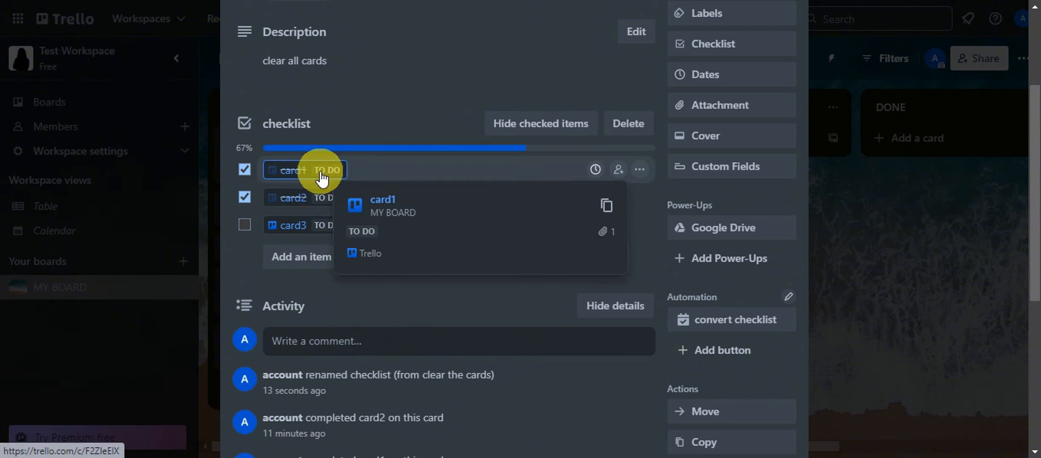
mouse_move(316, 200)
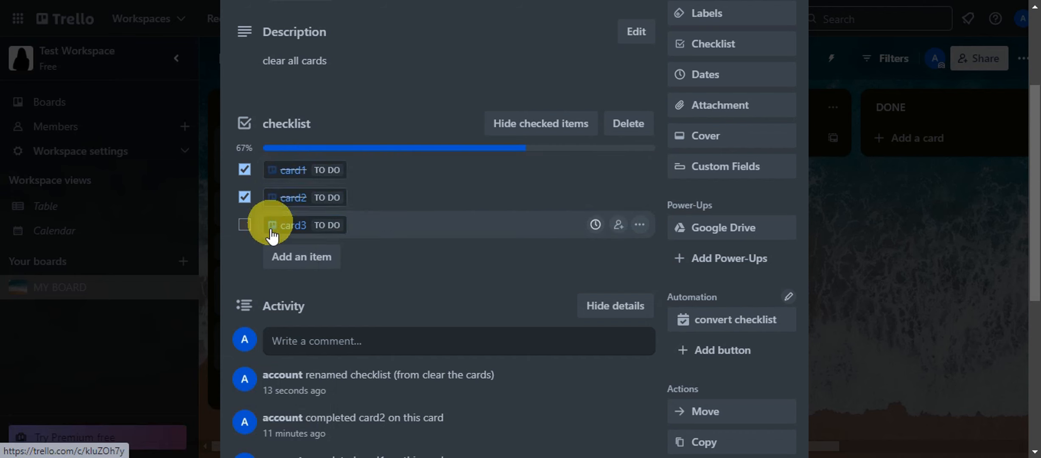
scroll(426, 63, "up", 4)
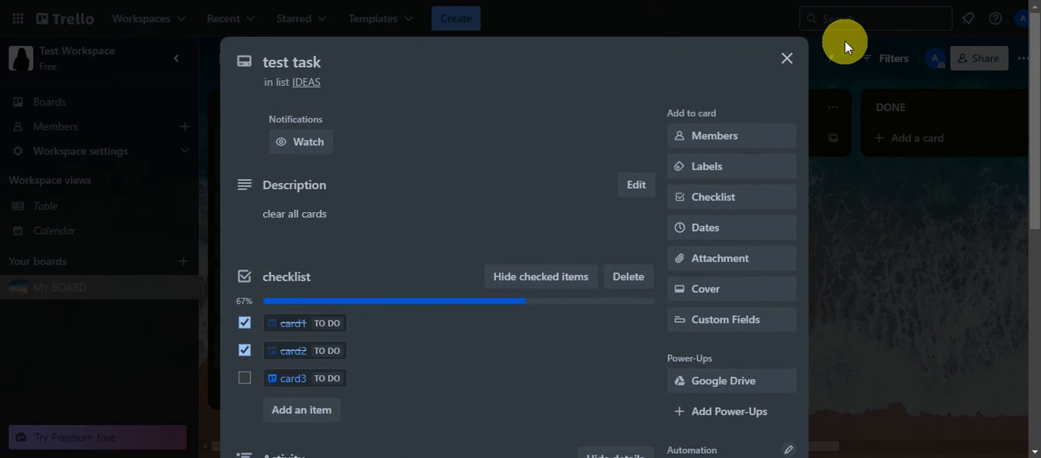
left_click(787, 60)
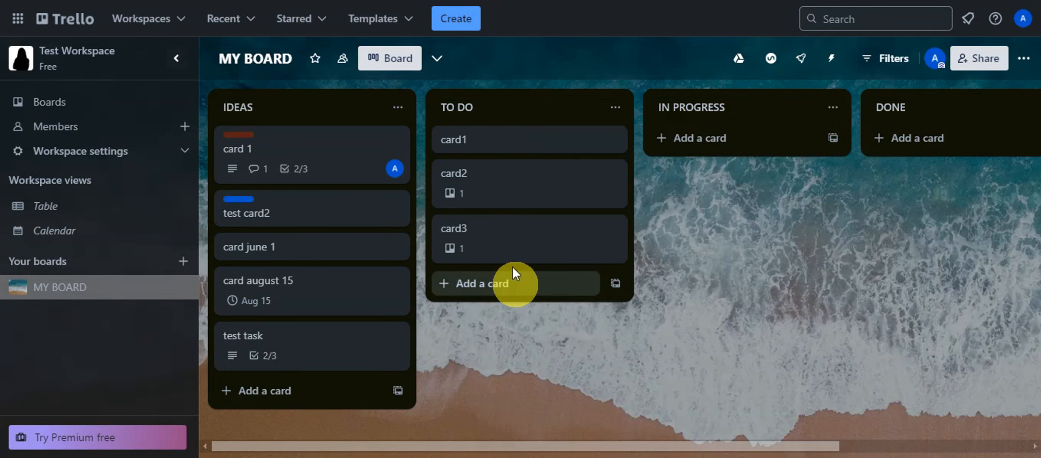
Step: Open card2 in the TO DO list and follow its Trello attachment to inspect the linked "test task" card
left_click(514, 174)
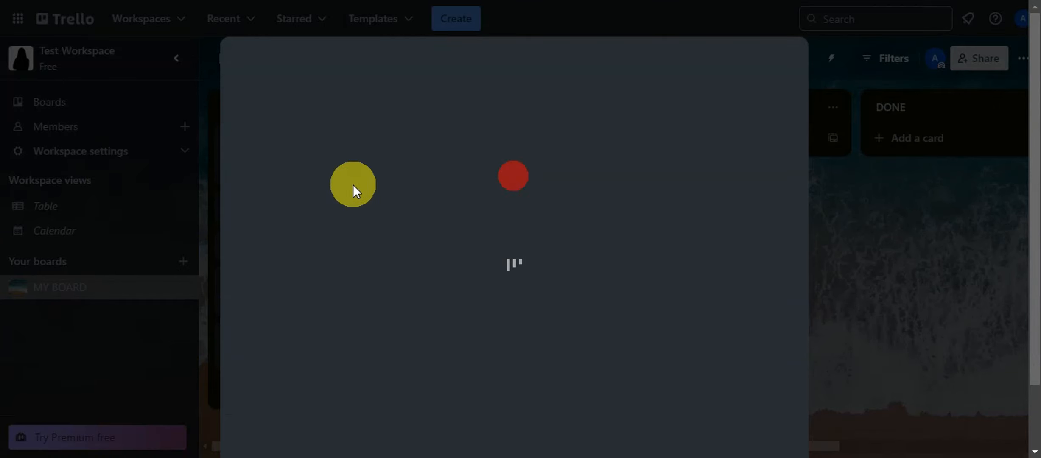
scroll(420, 158, "down", 6)
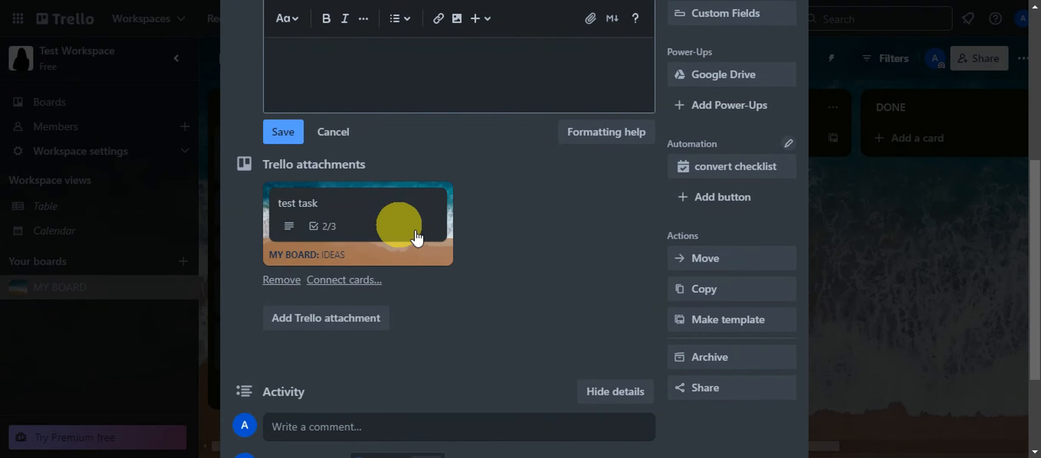
left_click(401, 219)
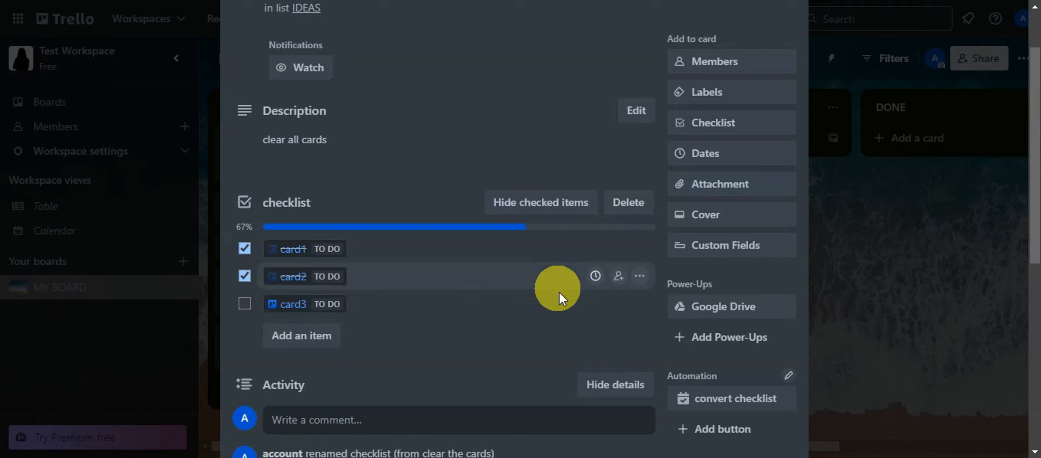
scroll(494, 231, "up", 2)
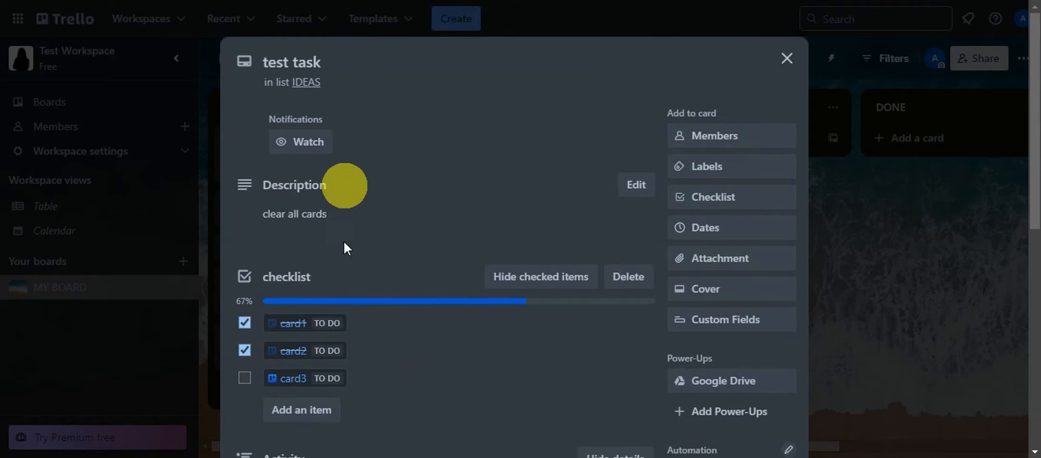
scroll(456, 170, "down", 5)
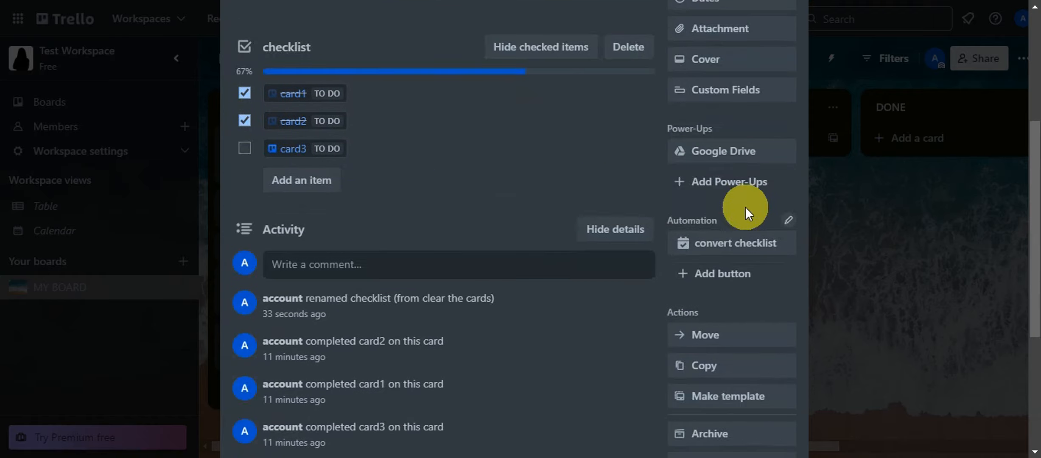
scroll(746, 207, "up", 5)
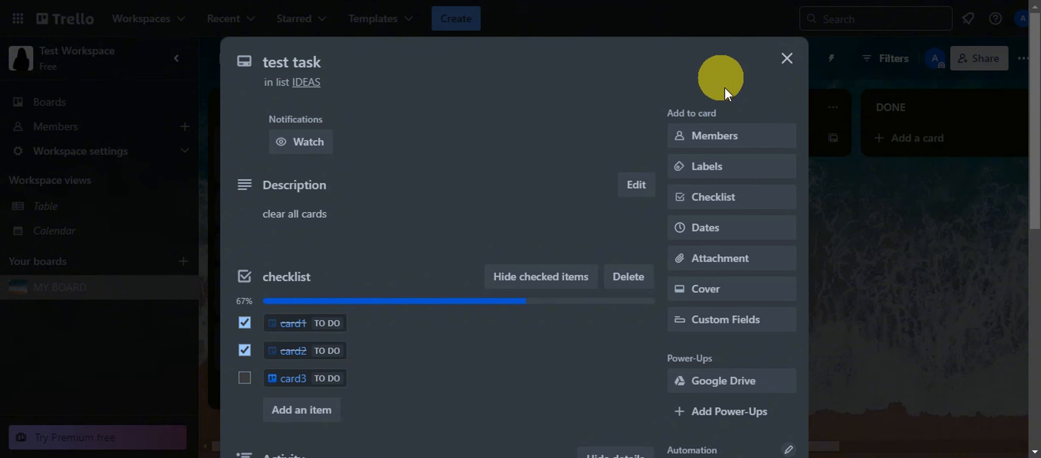
left_click(787, 63)
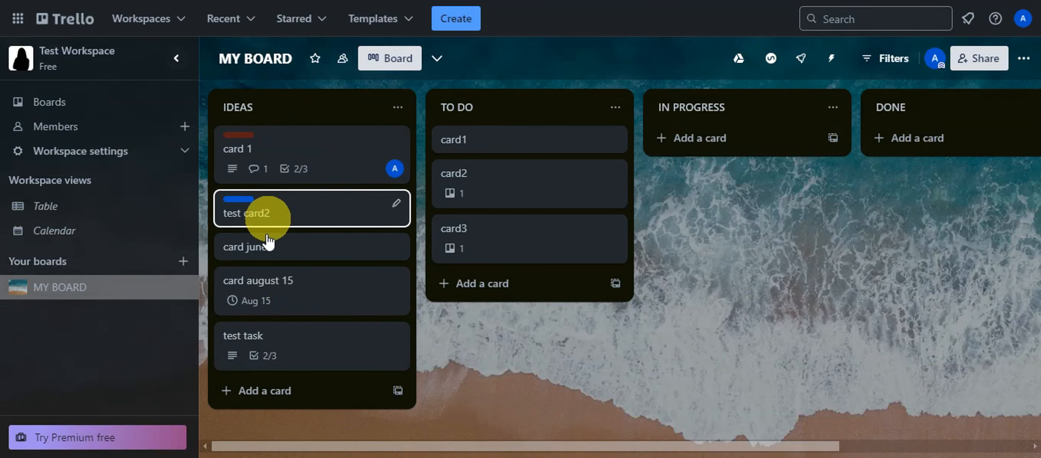
Step: Open the "card june 1" card and add a checklist titled "Checklist" with the item "tc1"
left_click(295, 247)
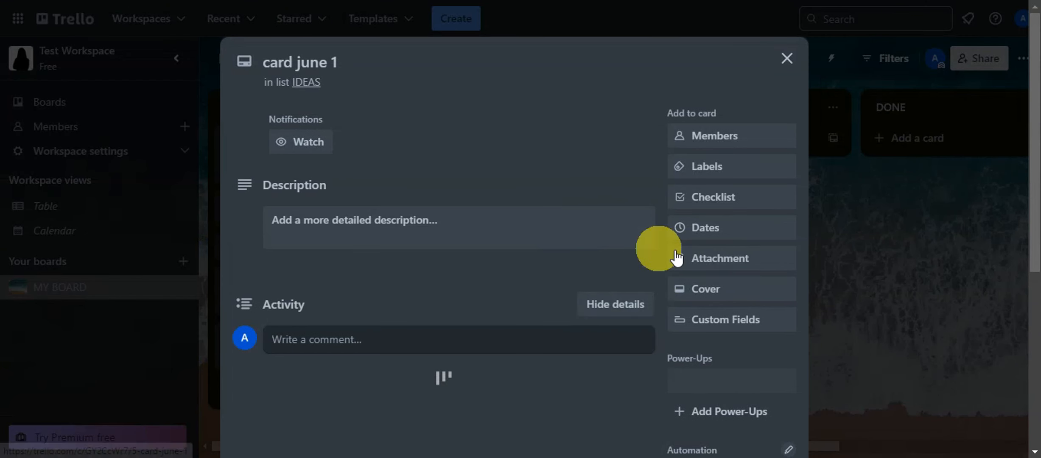
scroll(637, 322, "down", 1)
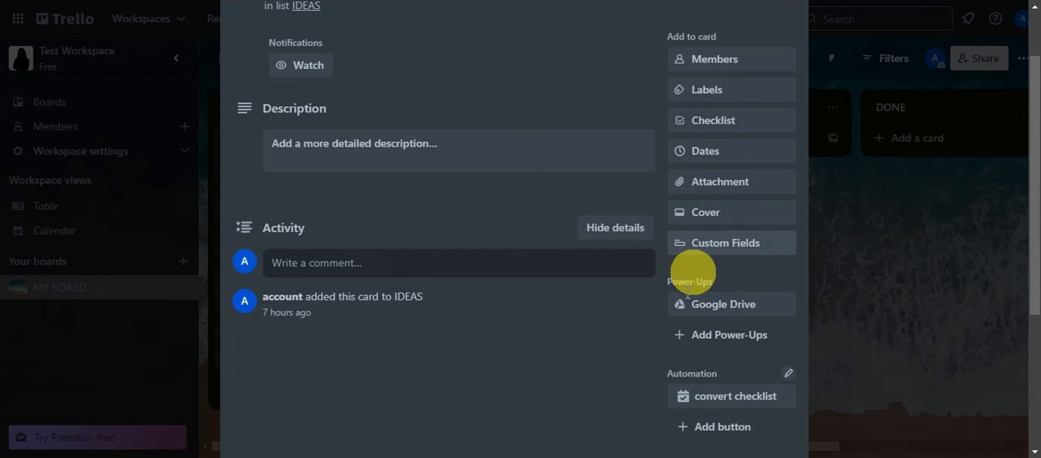
left_click(714, 122)
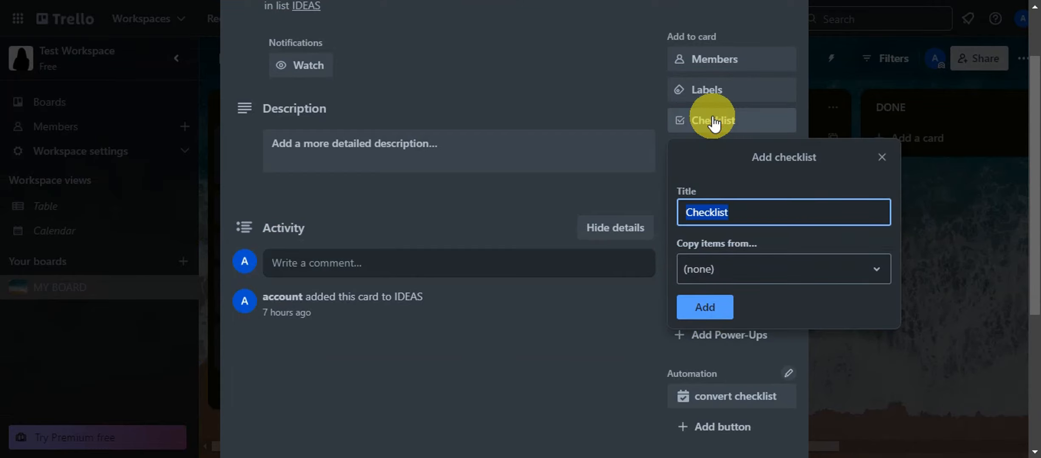
key("Return")
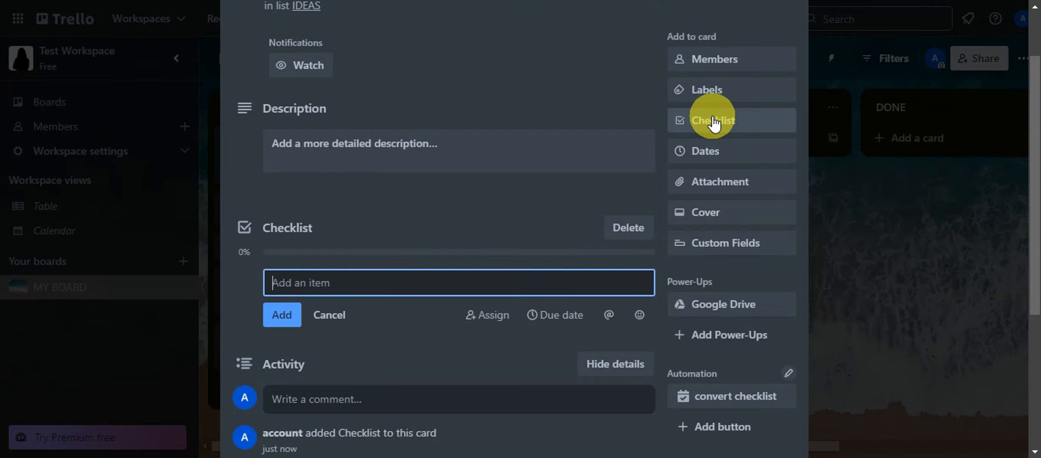
type("car")
key("Return")
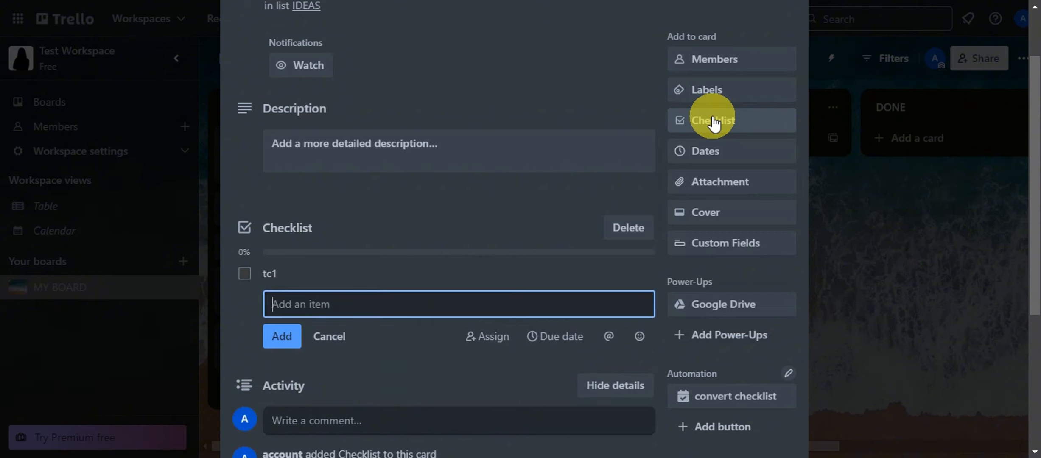
Step: Add the items "tc2" and "tc3" to the checklist on the "card june 1" card
type("tc3")
key("Return")
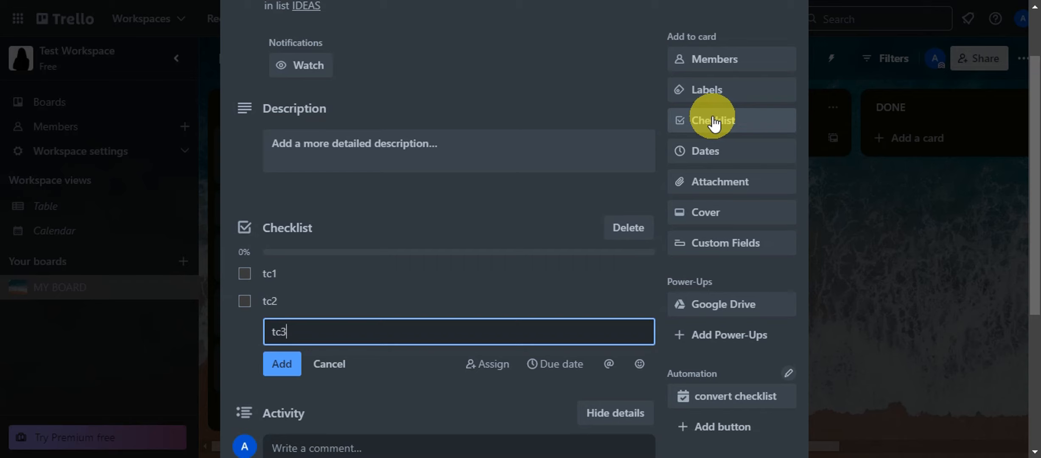
type("tc3")
key("Return")
left_click(280, 390)
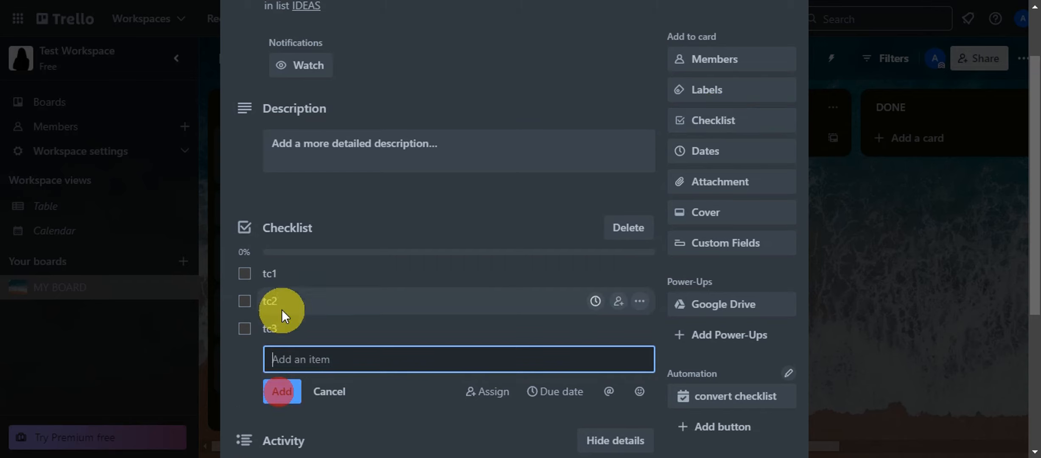
Step: Run the "convert checklist" automation on the "card june 1" card, check its checklist items and close the card
scroll(465, 314, "down", 3)
left_click(749, 246)
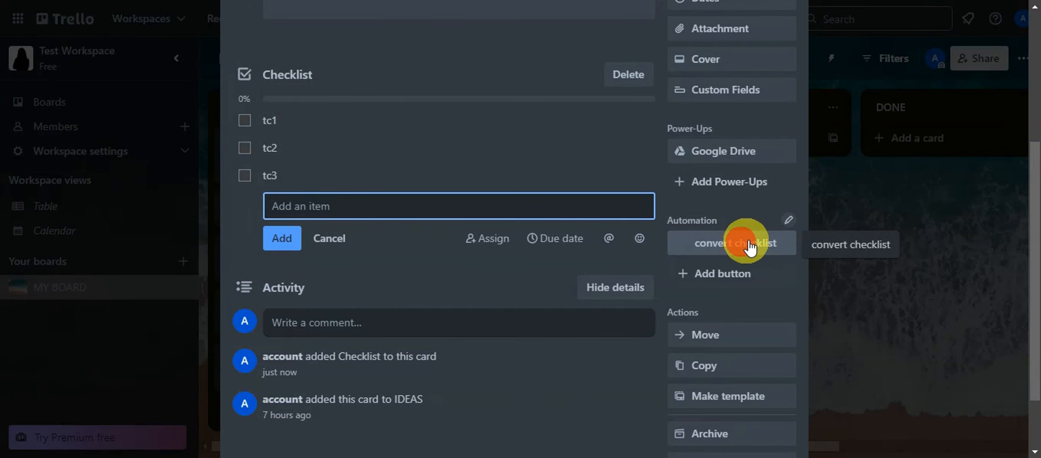
scroll(403, 263, "up", 2)
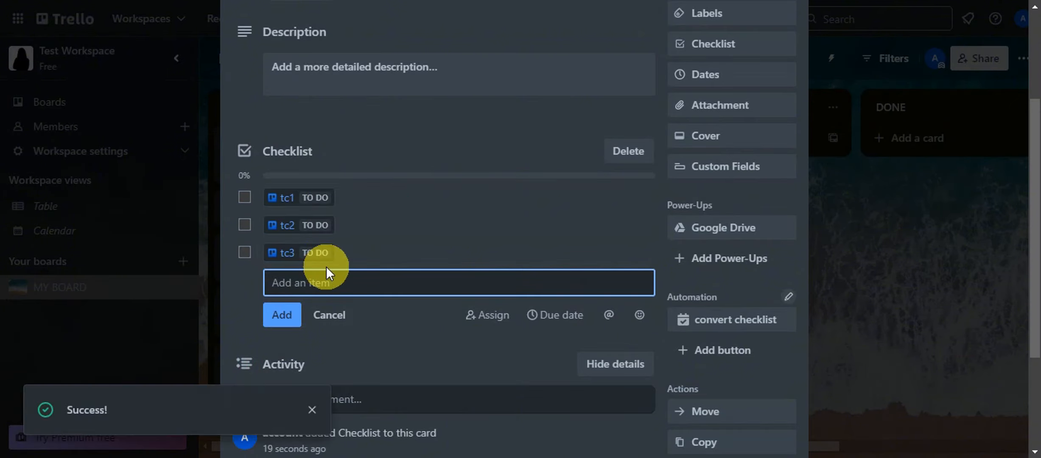
scroll(372, 226, "up", 4)
left_click(787, 58)
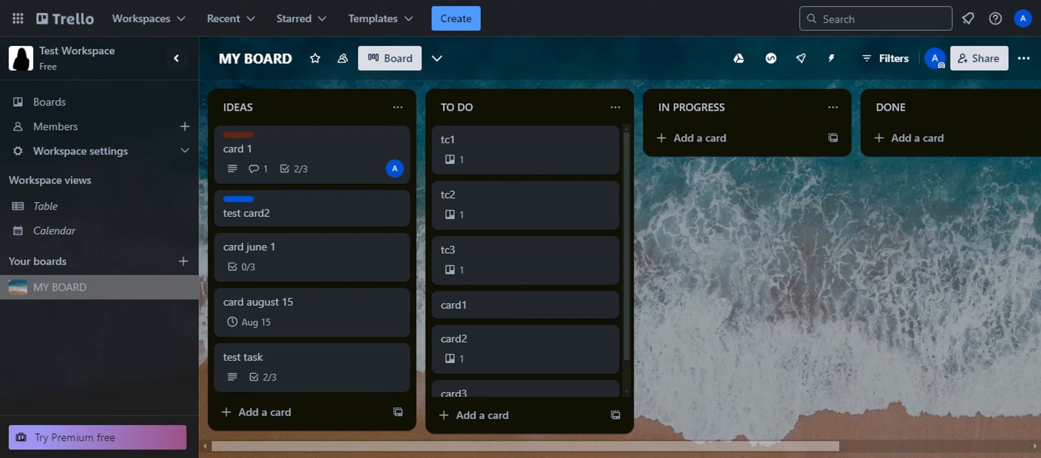
Step: Uncheck card1 and card2 in the "test task" card's checklist, close it and move the card to the top of IDEAS
left_click(330, 360)
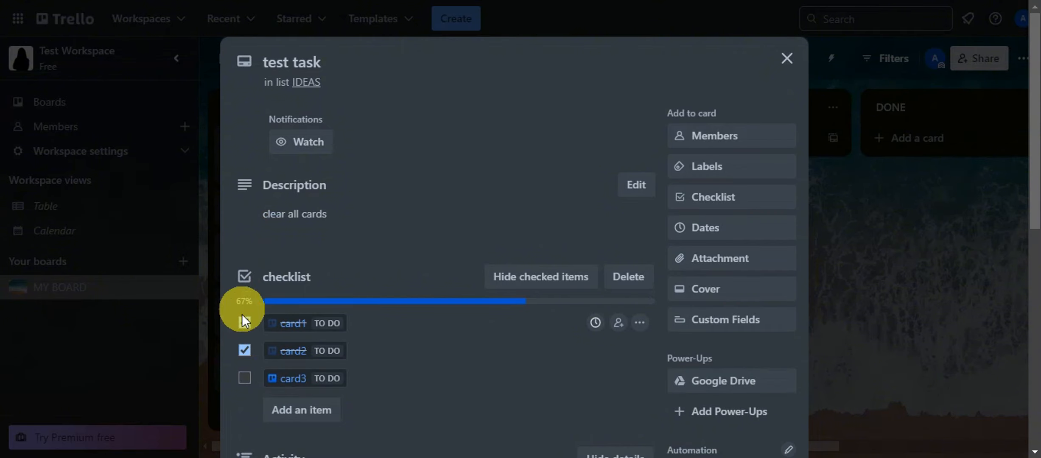
left_click(244, 323)
left_click(244, 351)
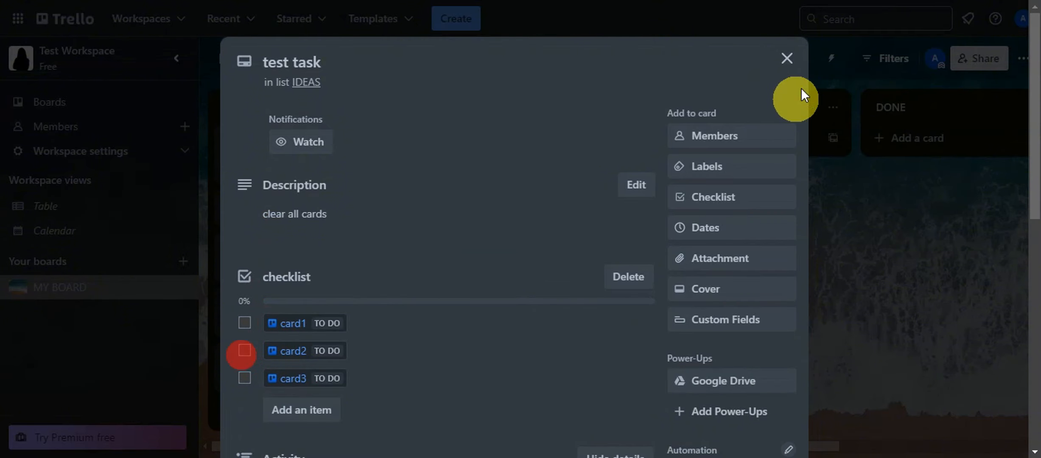
left_click(787, 66)
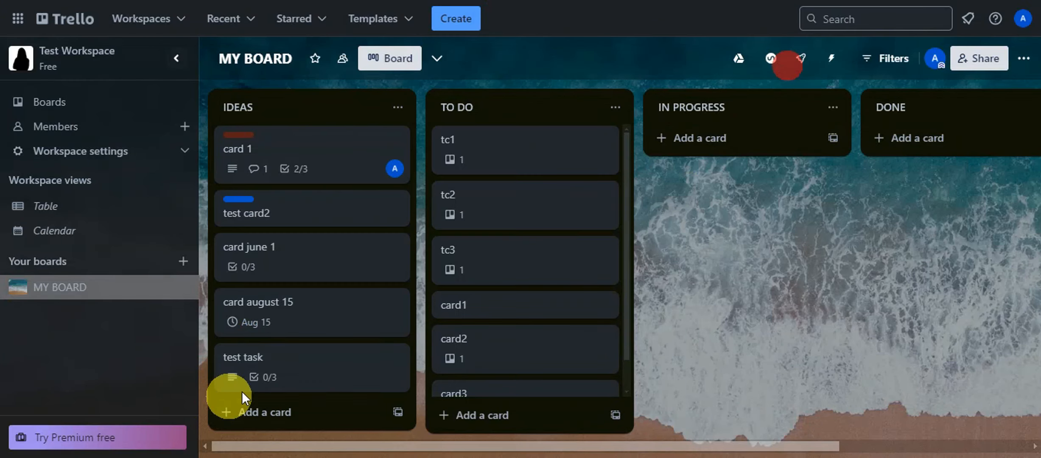
left_click_drag(263, 384, 270, 159)
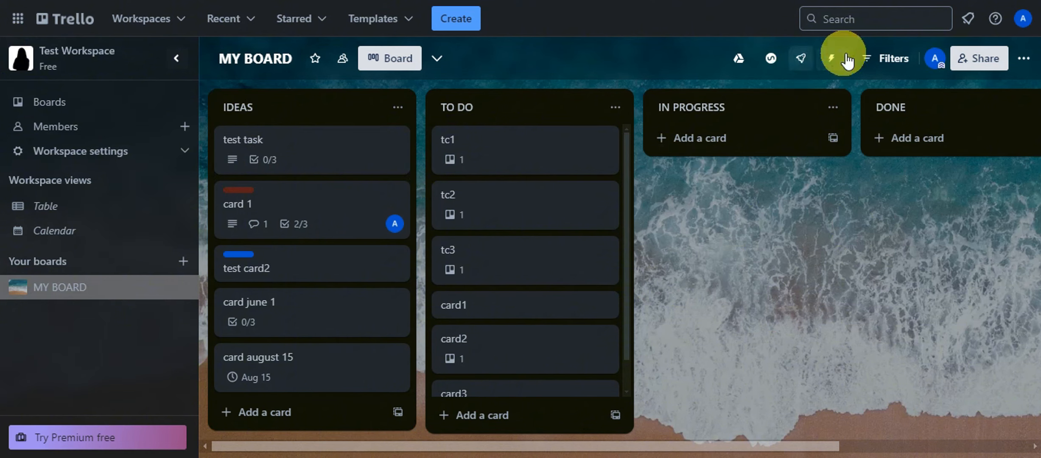
Step: Open the board's automation rules and start creating a new rule
left_click(832, 58)
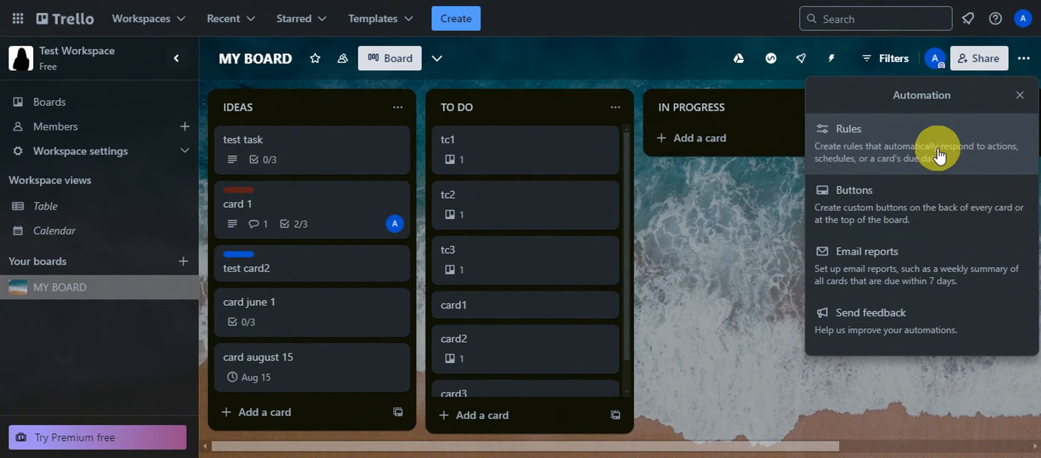
left_click(891, 139)
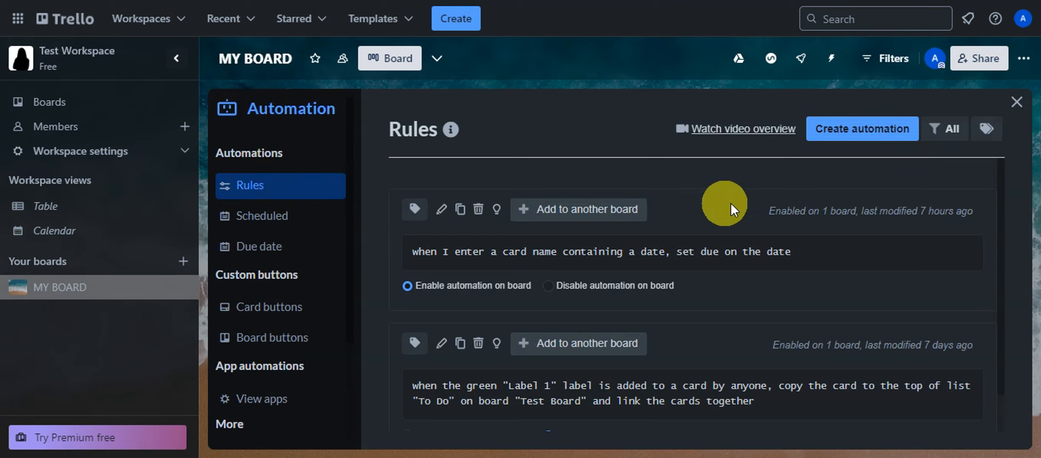
left_click(833, 140)
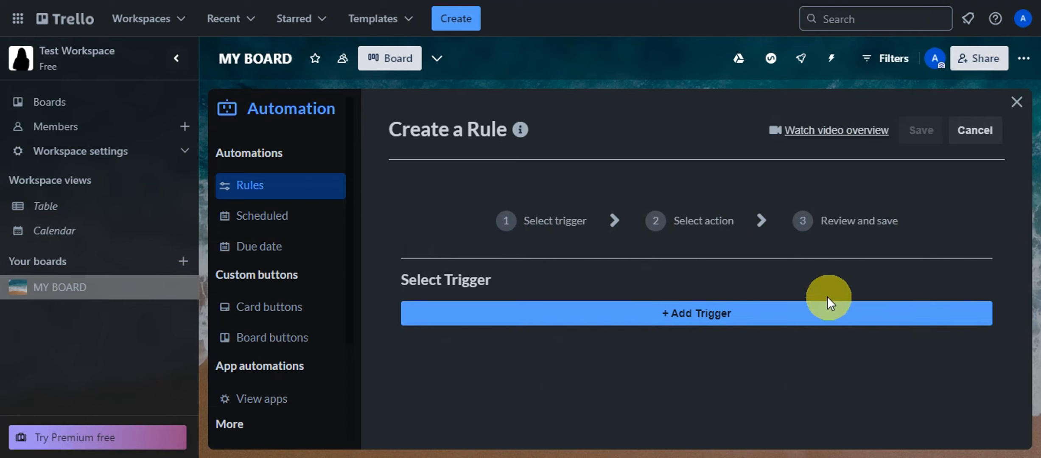
Step: Add a card move trigger that fires when a card is added to list DONE by me
left_click(635, 321)
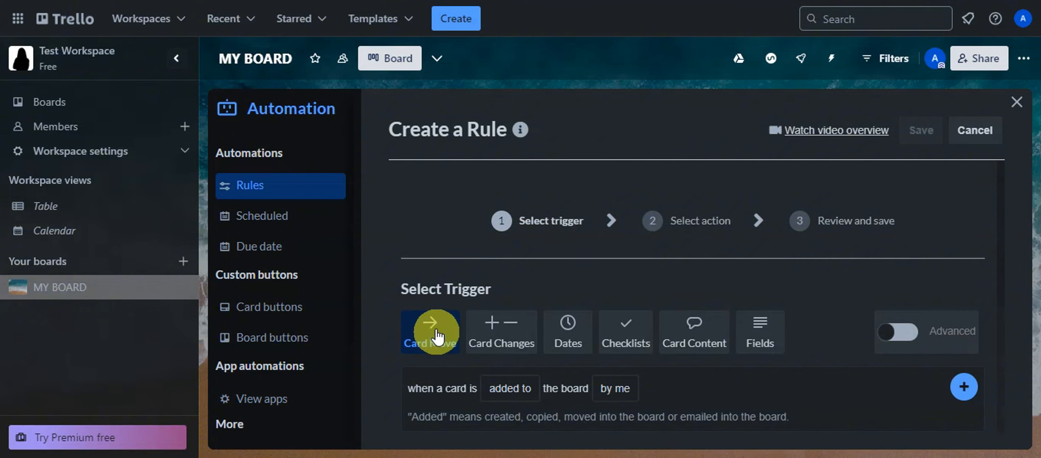
scroll(548, 212, "down", 3)
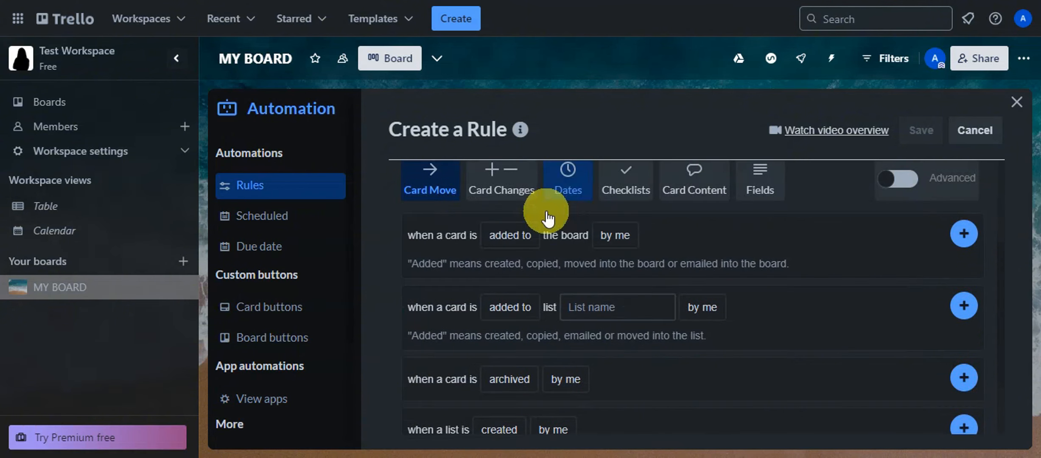
left_click(520, 308)
left_click(611, 299)
left_click(613, 306)
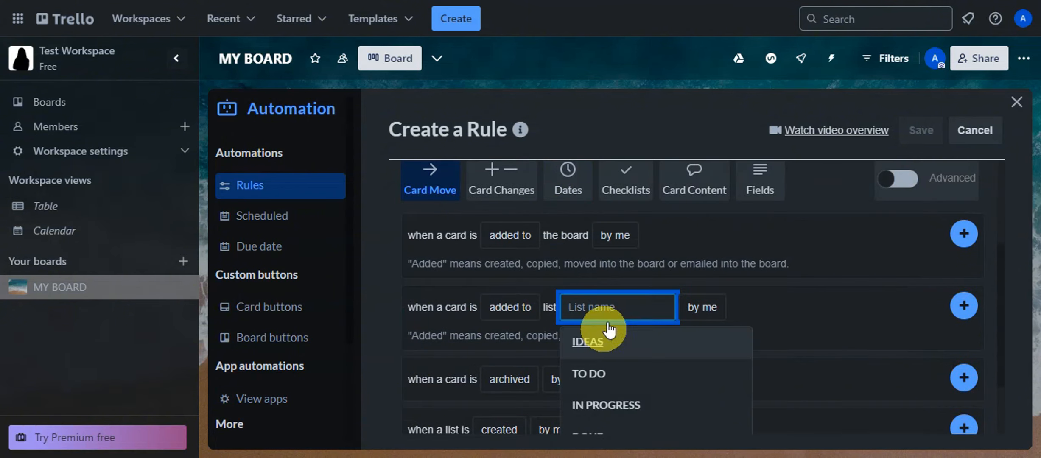
scroll(611, 336, "down", 2)
left_click(609, 352)
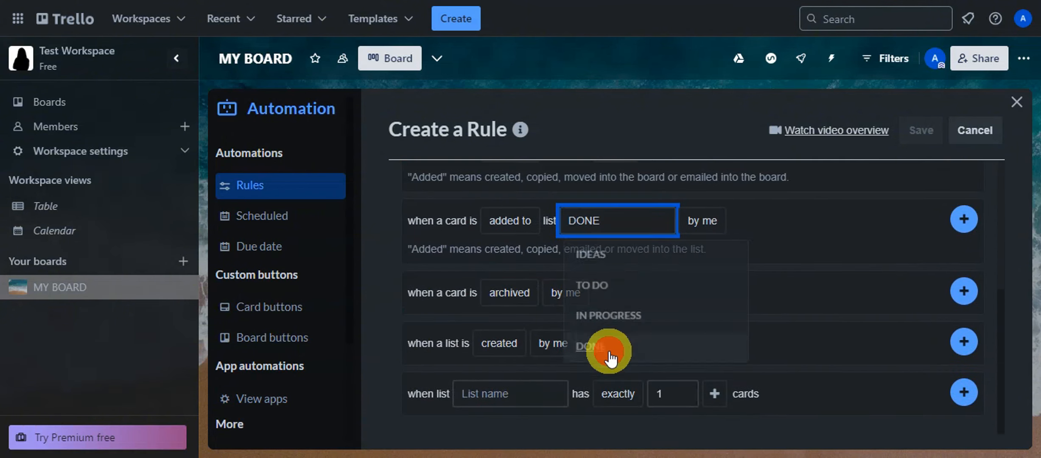
left_click(966, 220)
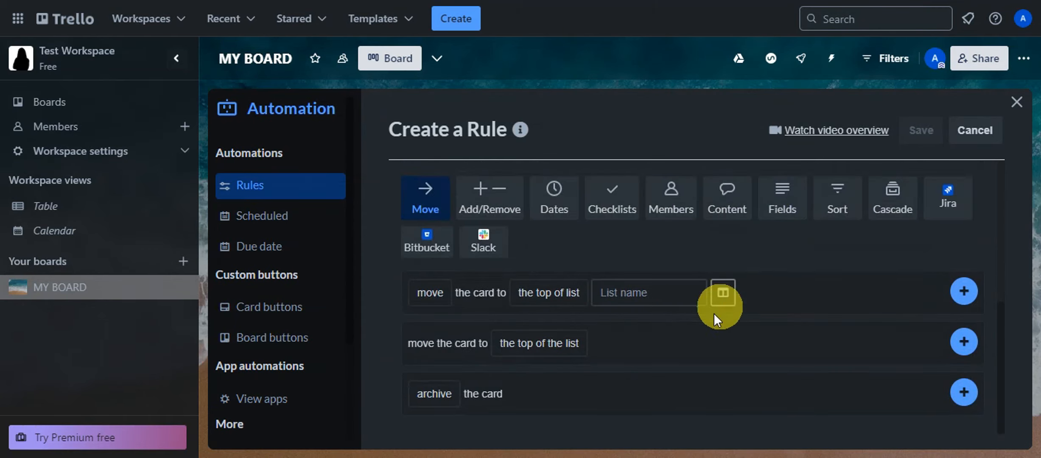
Step: Add the Cascade action "find the first card linked in the attachments" to the rule
scroll(679, 339, "up", 5)
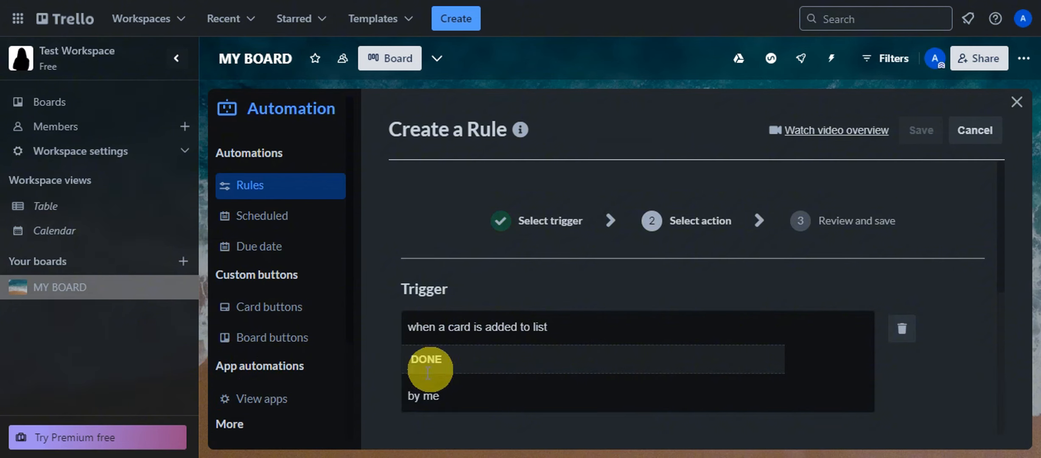
scroll(488, 322, "down", 4)
scroll(607, 267, "up", 2)
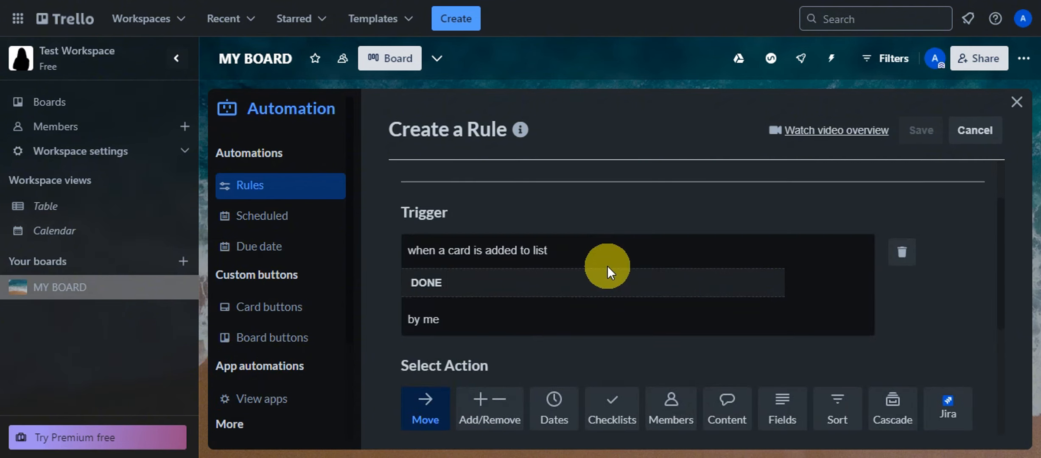
scroll(594, 284, "down", 2)
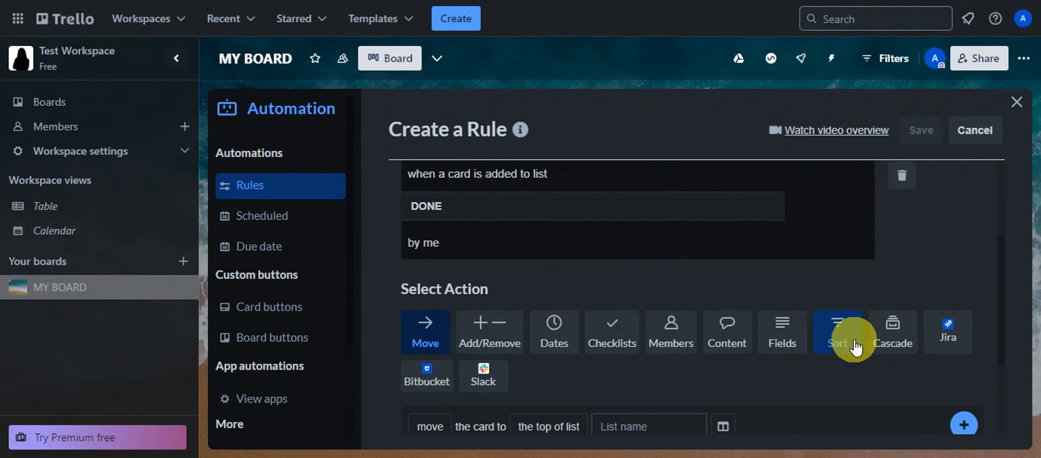
left_click(896, 333)
scroll(878, 276, "down", 4)
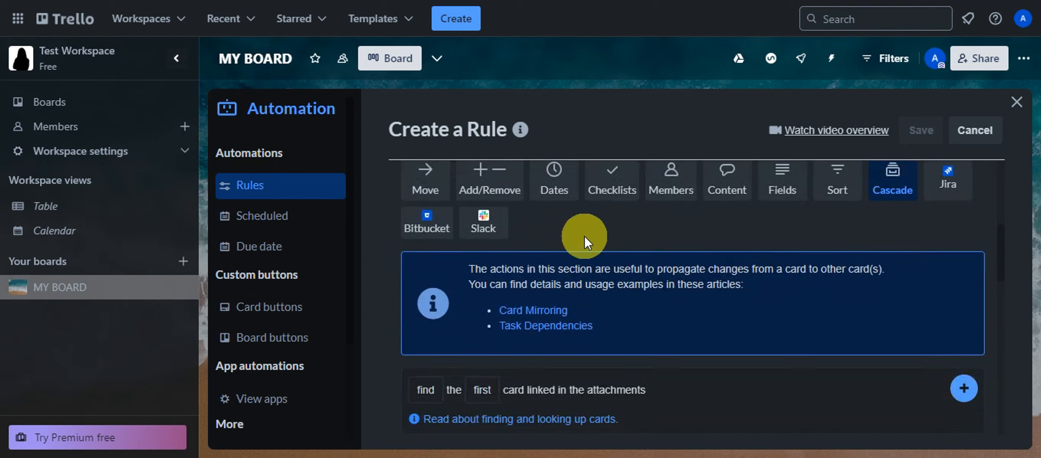
scroll(922, 268, "up", 2)
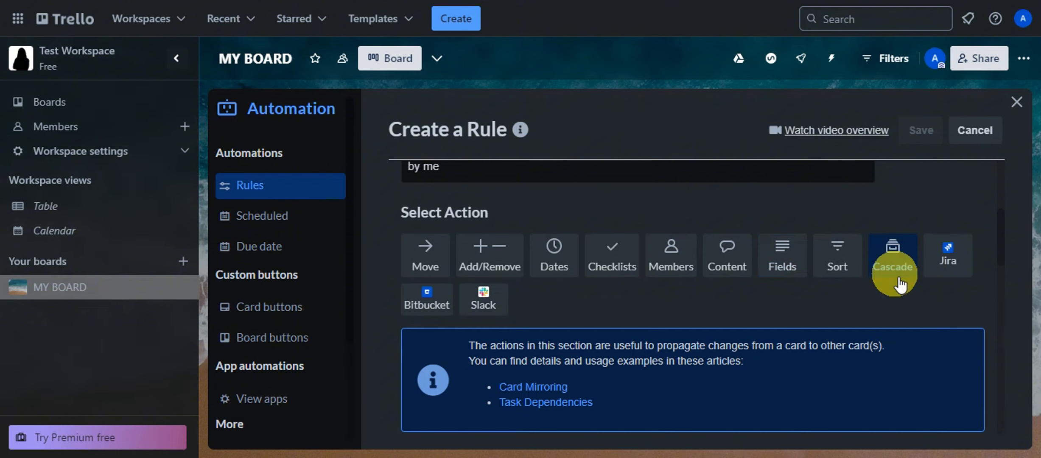
scroll(749, 295, "down", 5)
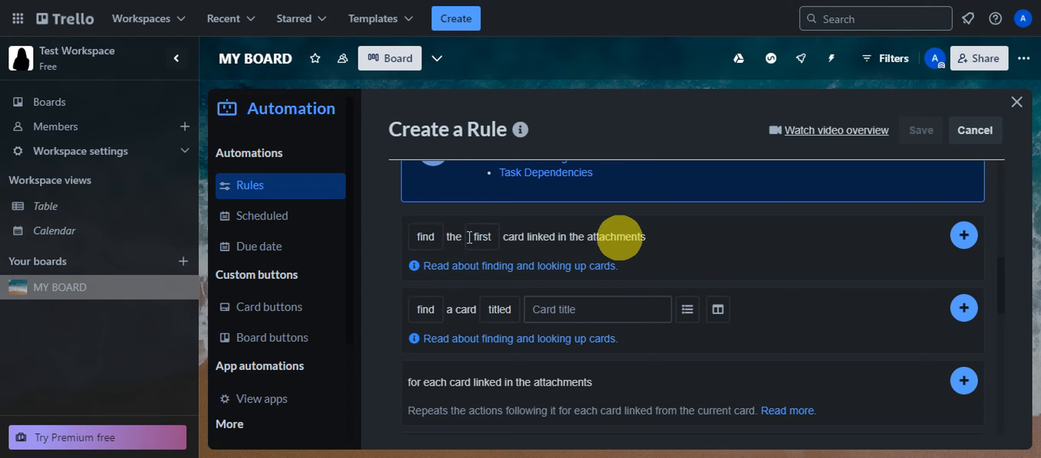
left_click(424, 243)
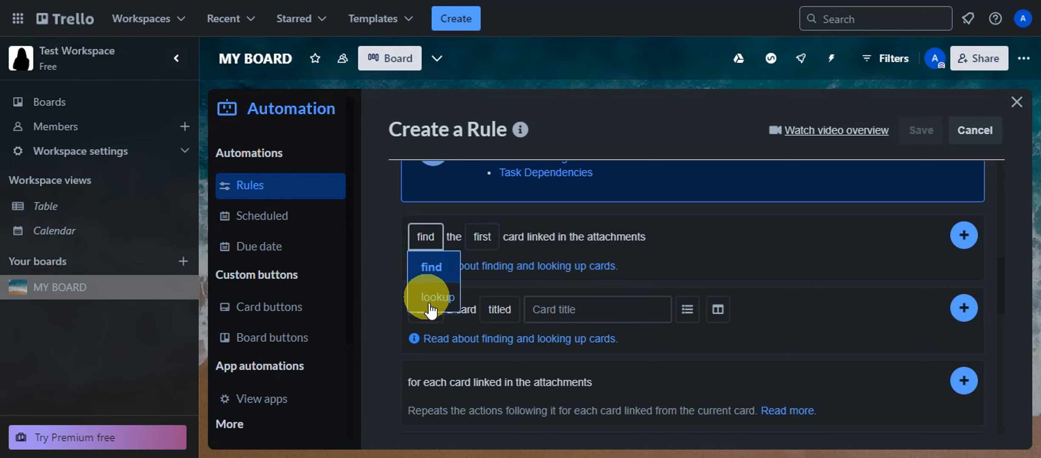
left_click(482, 238)
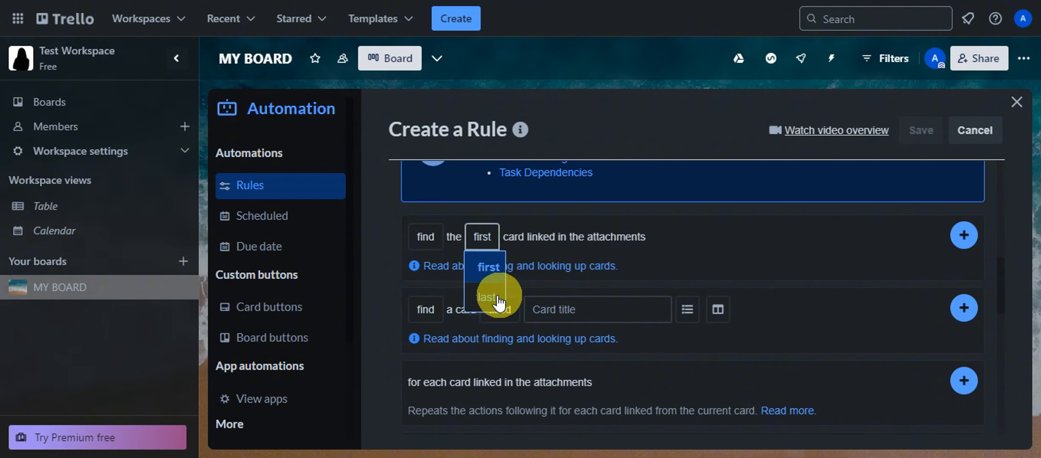
left_click(422, 241)
left_click(476, 290)
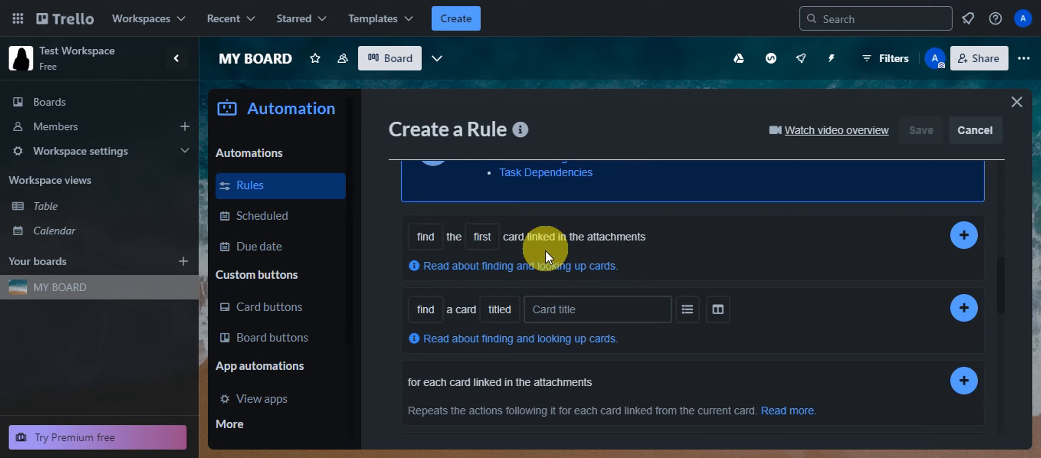
left_click(962, 235)
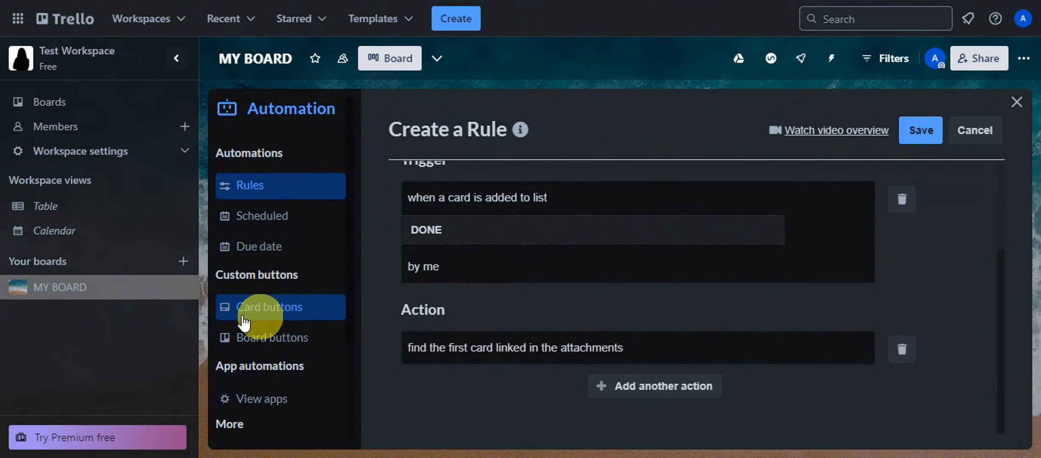
Step: Add another action to the rule, a Checklists action that checks item "{triggercardlink}"
left_click(651, 385)
scroll(662, 301, "down", 4)
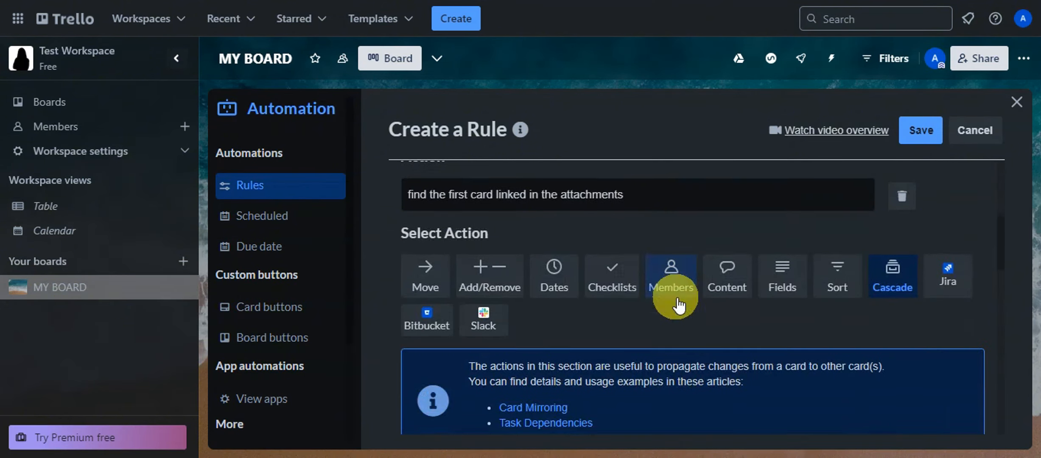
left_click(620, 296)
scroll(622, 275, "down", 8)
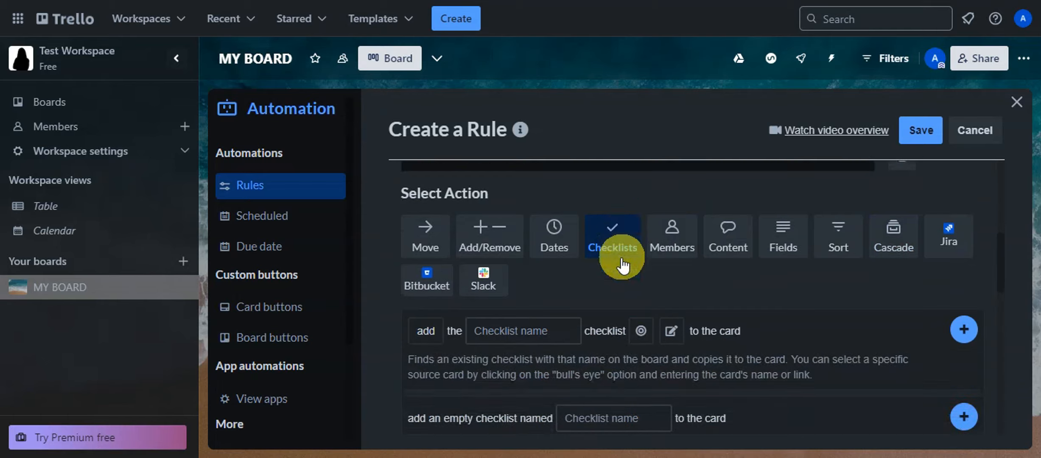
scroll(624, 251, "down", 5)
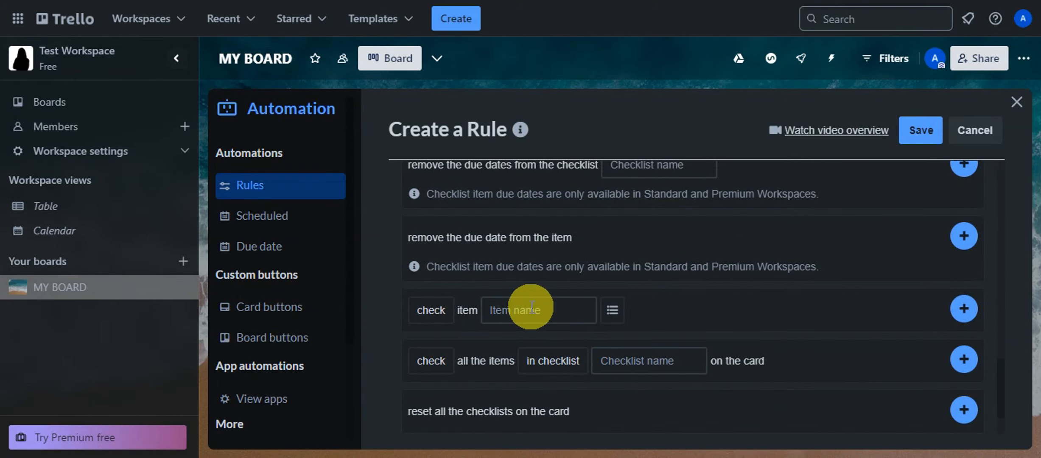
left_click(532, 313)
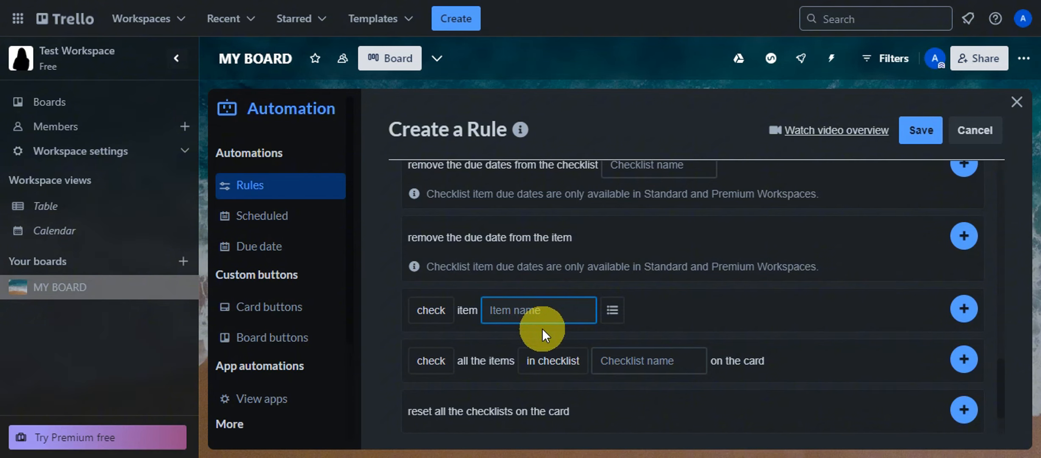
type("{triggercardlink}")
left_click(493, 311)
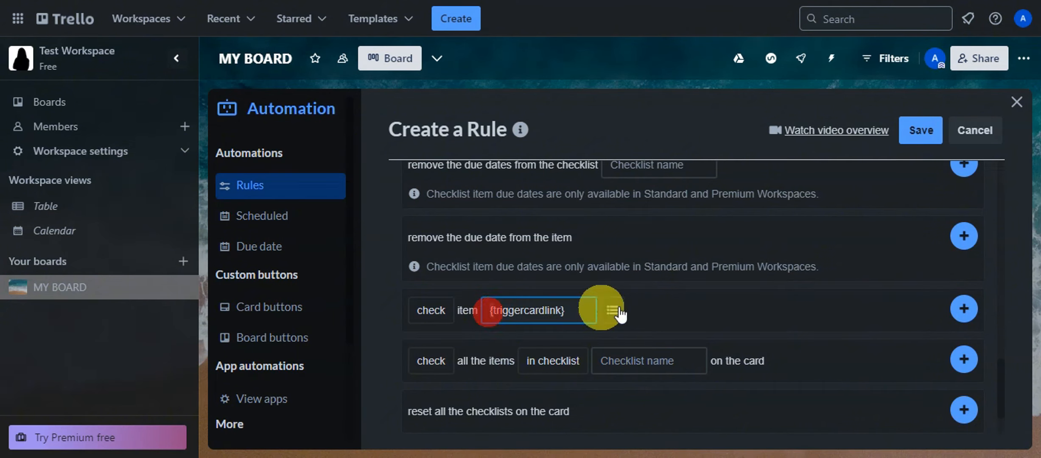
left_click(549, 361)
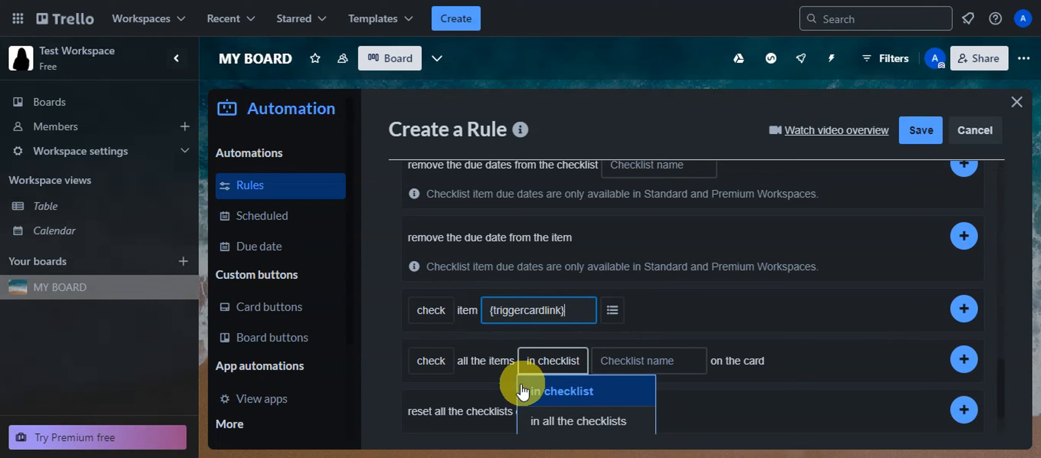
left_click(583, 309)
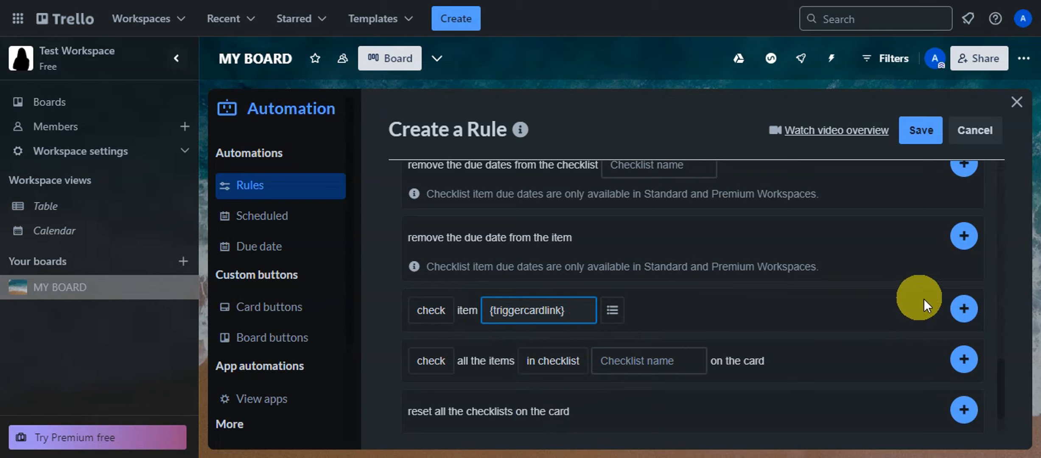
left_click(964, 309)
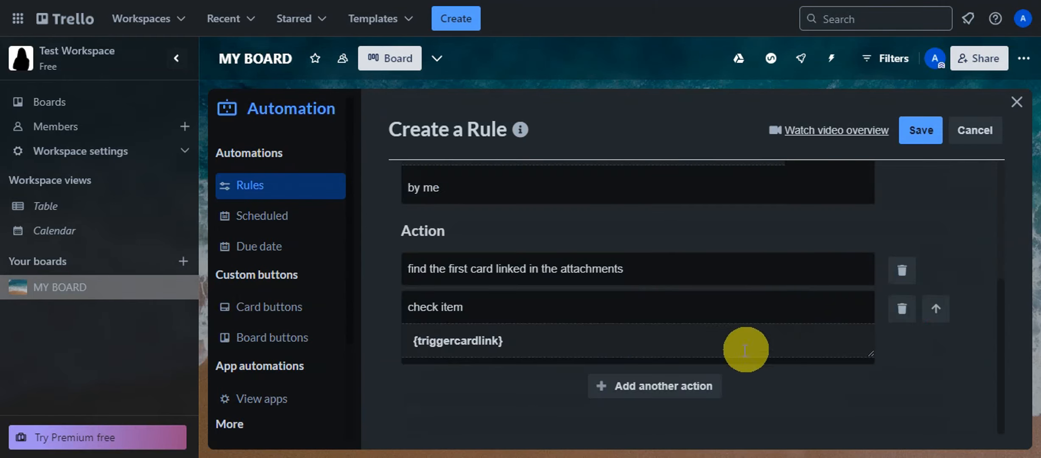
Step: Review the new rule's trigger and both of its actions from beginning to end before saving
scroll(640, 356, "up", 5)
scroll(640, 357, "down", 3)
scroll(640, 356, "up", 2)
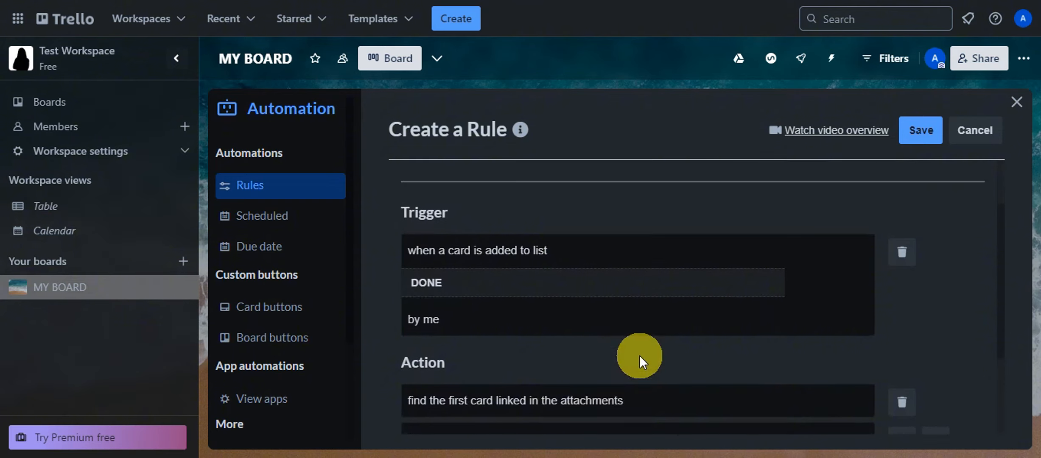
scroll(639, 355, "up", 2)
scroll(639, 355, "down", 2)
scroll(640, 356, "up", 2)
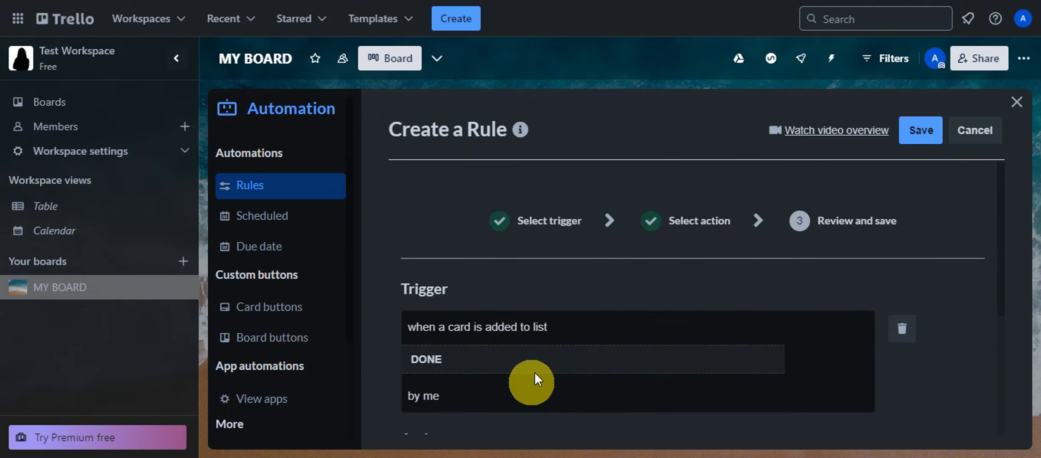
scroll(543, 329, "down", 2)
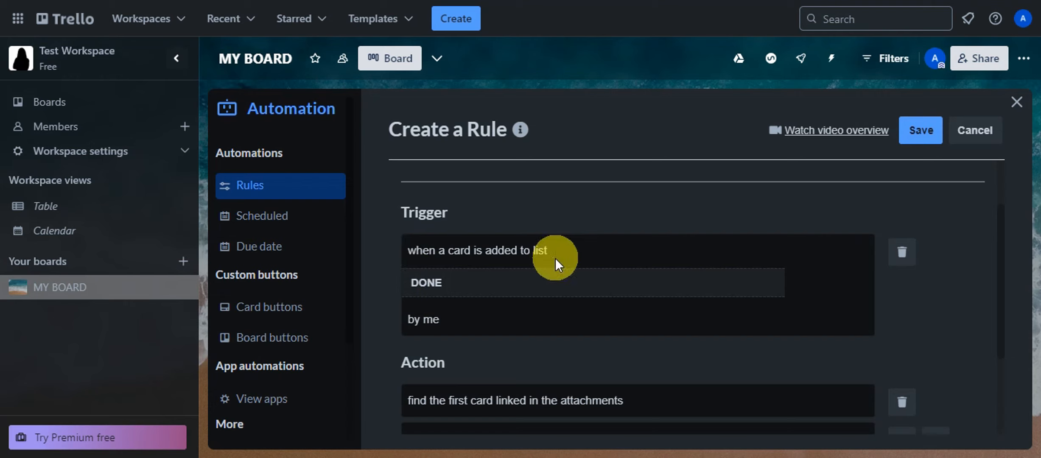
scroll(442, 243, "down", 2)
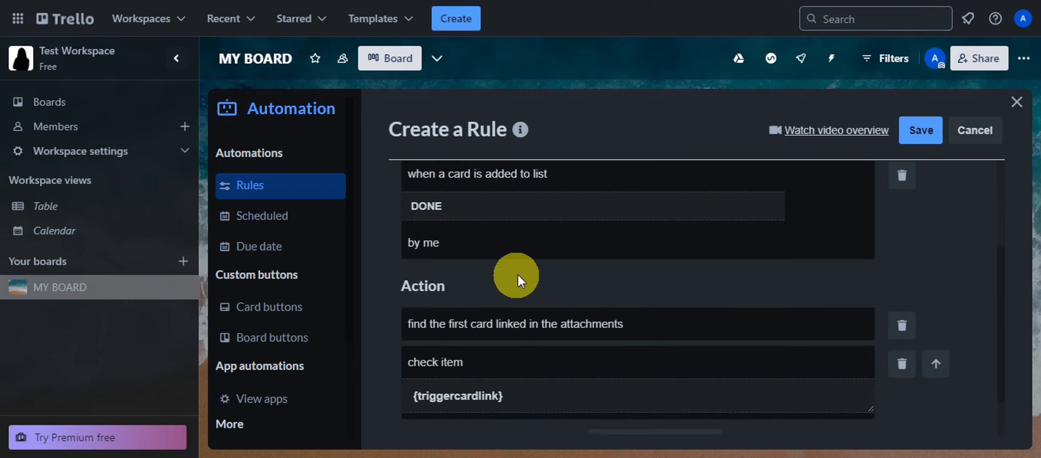
scroll(517, 274, "down", 2)
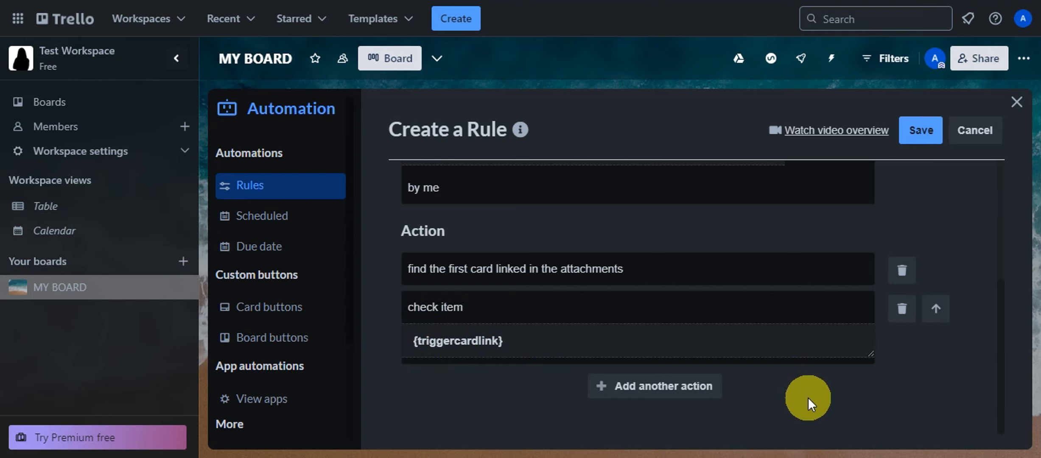
Step: Save the new rule and return from the automation settings to the board
left_click(917, 135)
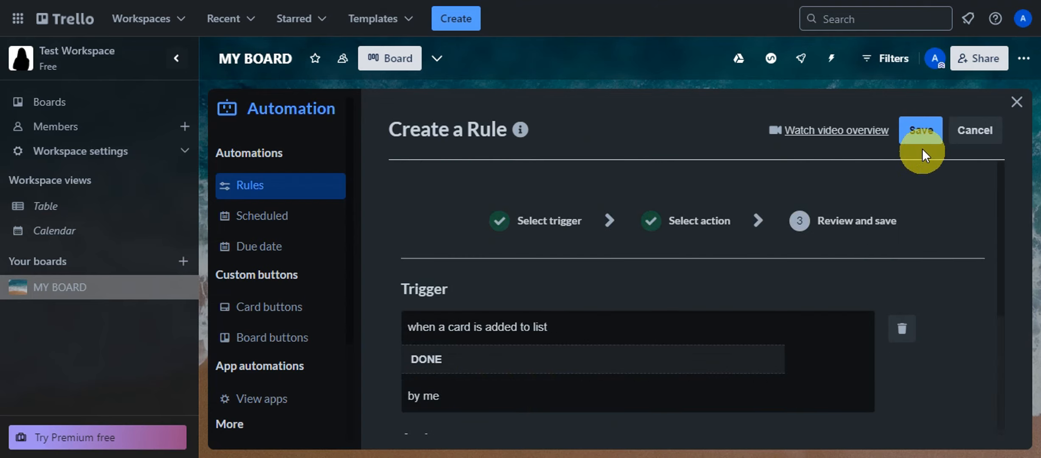
left_click(921, 135)
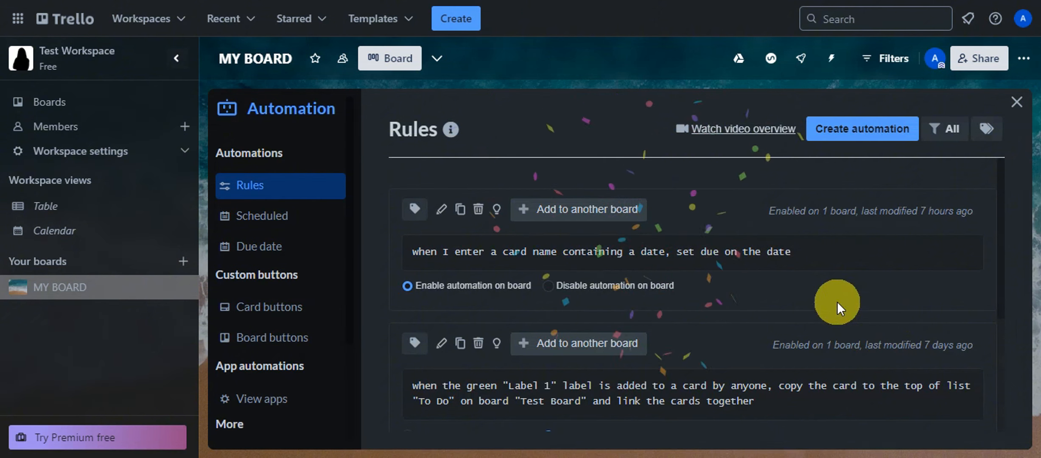
scroll(869, 272, "down", 5)
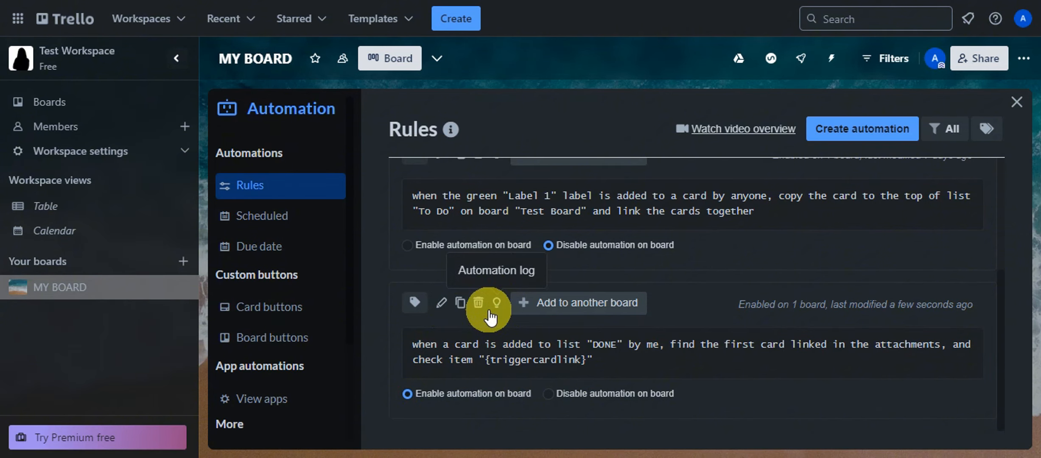
left_click(1018, 101)
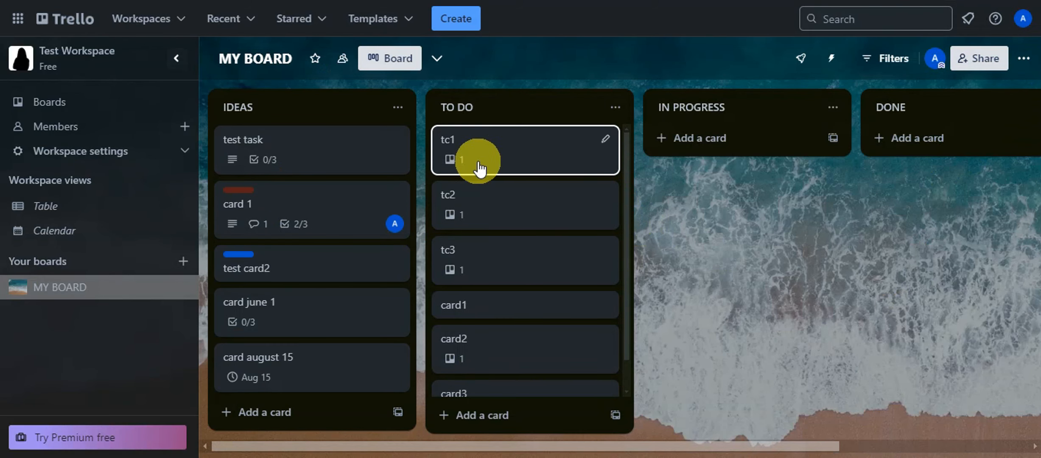
Step: Examine the linked cards in the TO DO list and the checklist of the "test task" card
scroll(514, 306, "down", 1)
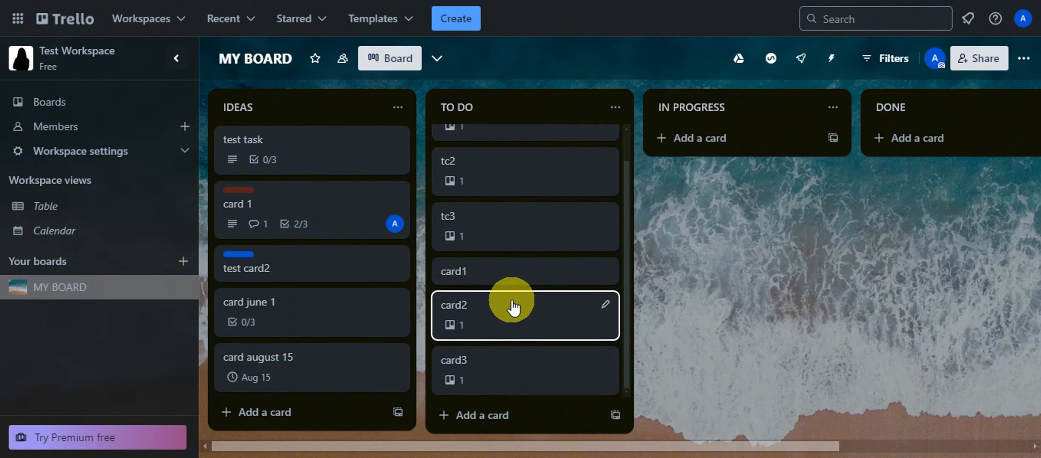
scroll(513, 306, "up", 1)
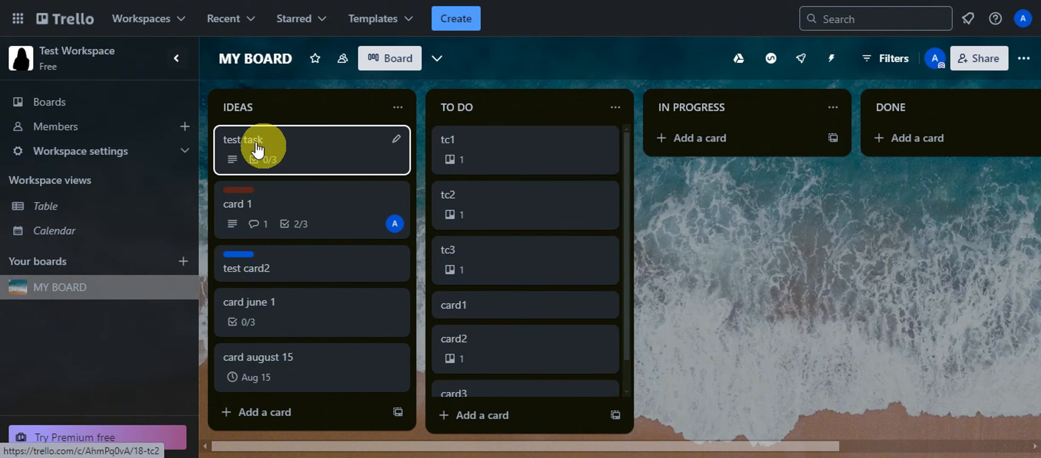
left_click(276, 148)
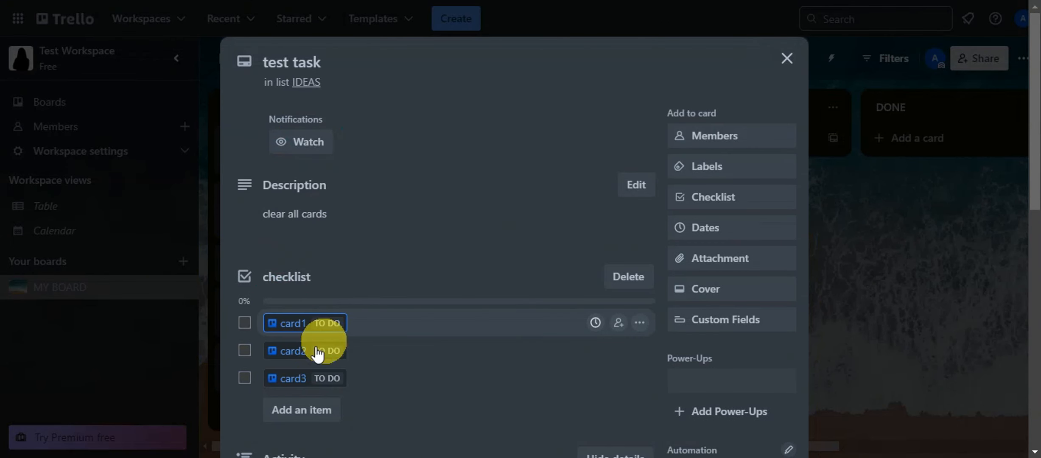
left_click(787, 58)
Step: Move card1 from TO DO to the DONE list and inspect its item in the "test task" checklist
scroll(462, 253, "down", 1)
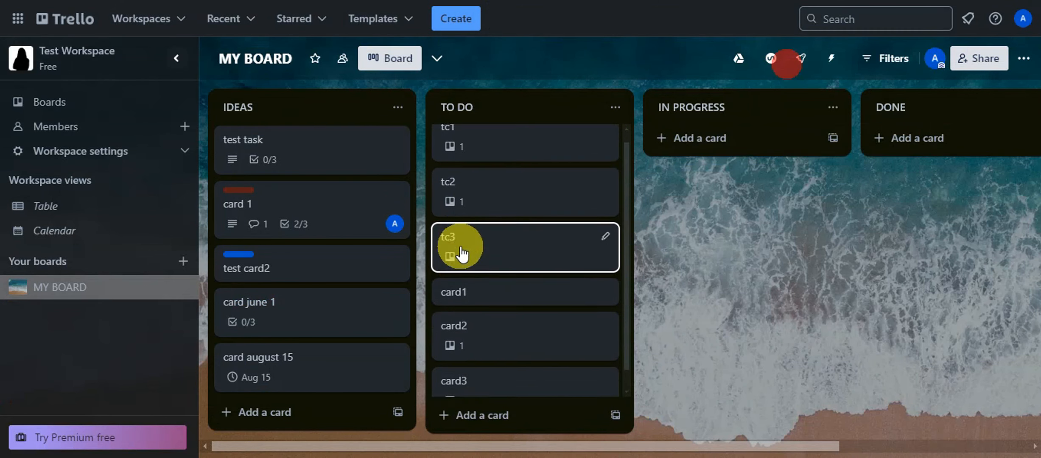
left_click_drag(485, 277, 915, 133)
scroll(515, 448, "right", 2)
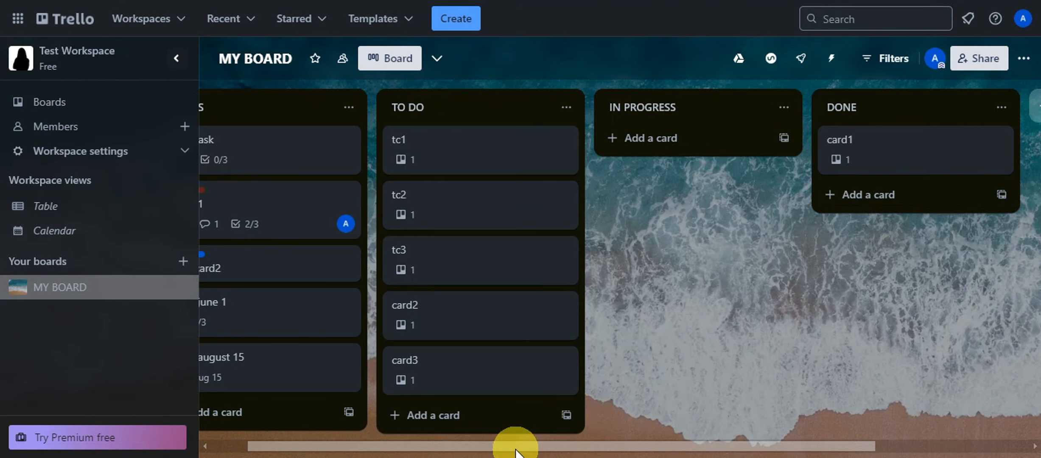
left_click_drag(516, 448, 419, 446)
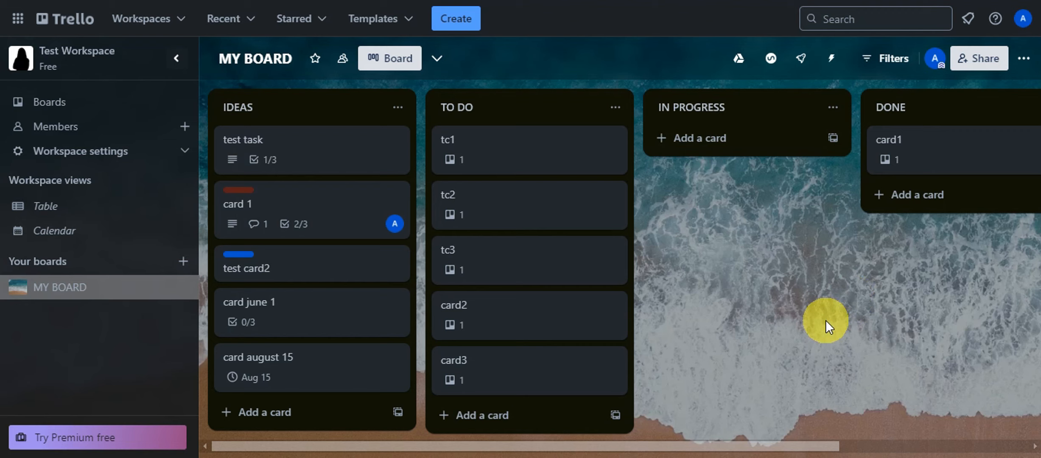
left_click(308, 137)
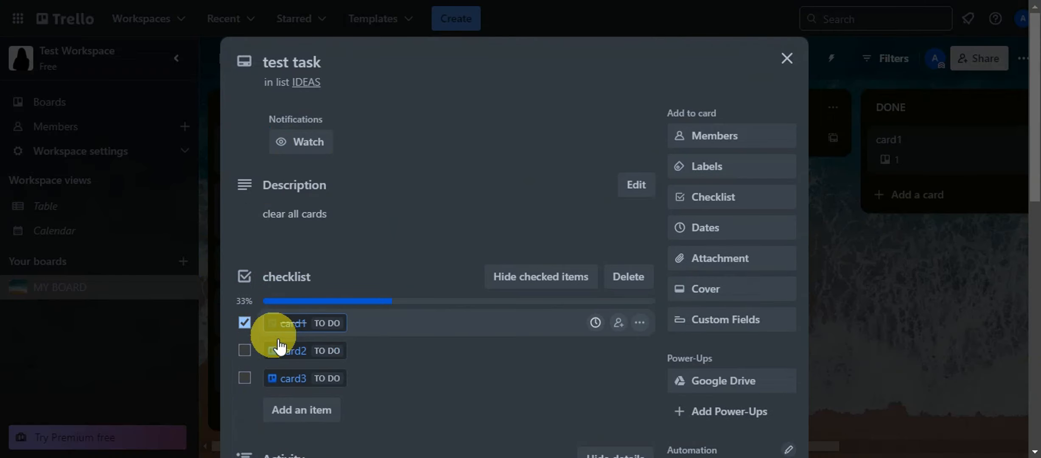
left_click(788, 64)
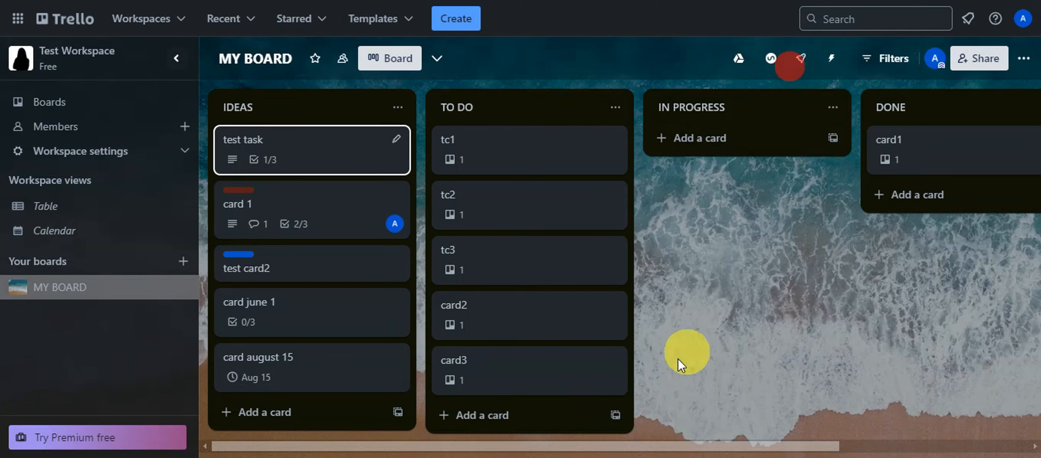
Step: Move card3 from TO DO to the DONE list and inspect its item in the "test task" checklist
left_click_drag(530, 391, 814, 205)
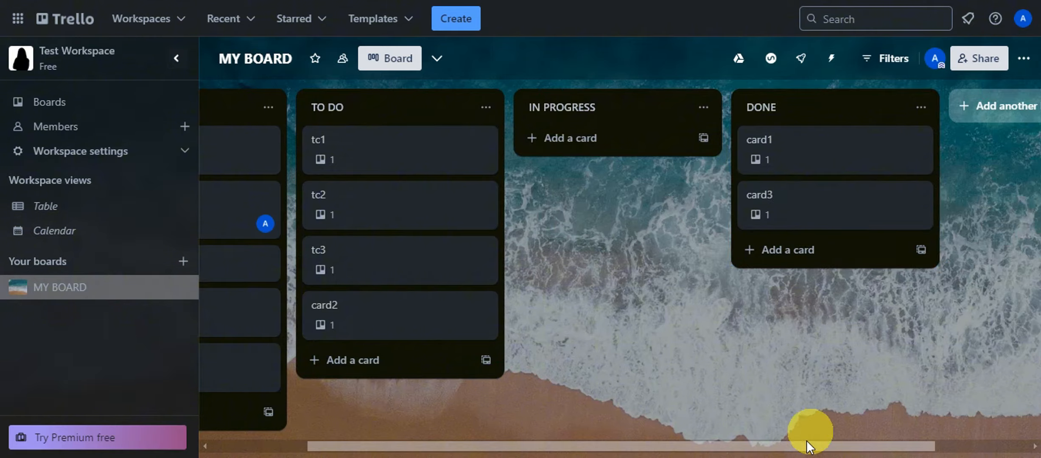
left_click_drag(811, 446, 696, 446)
left_click(328, 141)
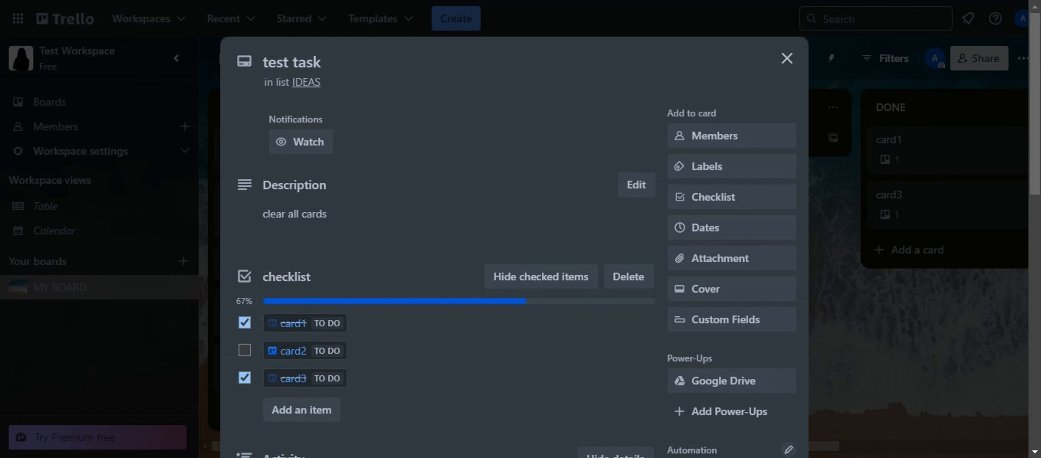
left_click(791, 69)
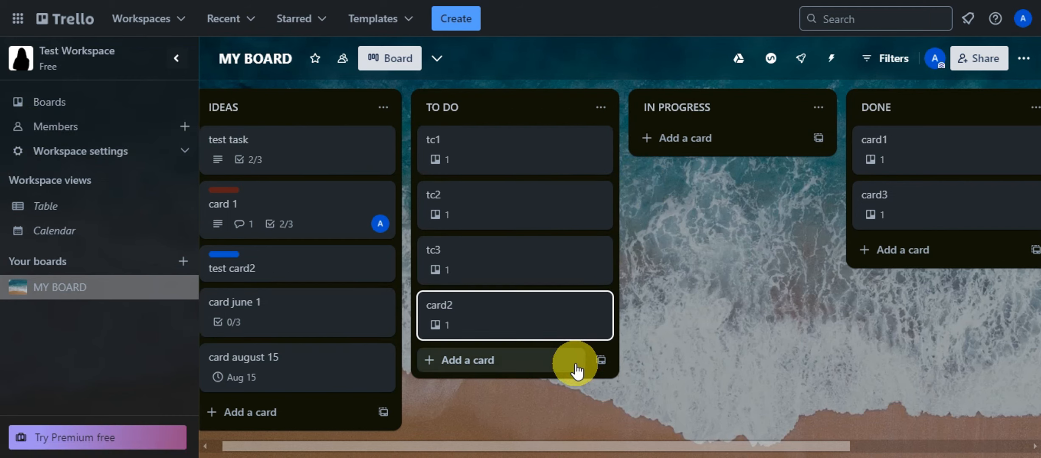
left_click_drag(419, 446, 361, 454)
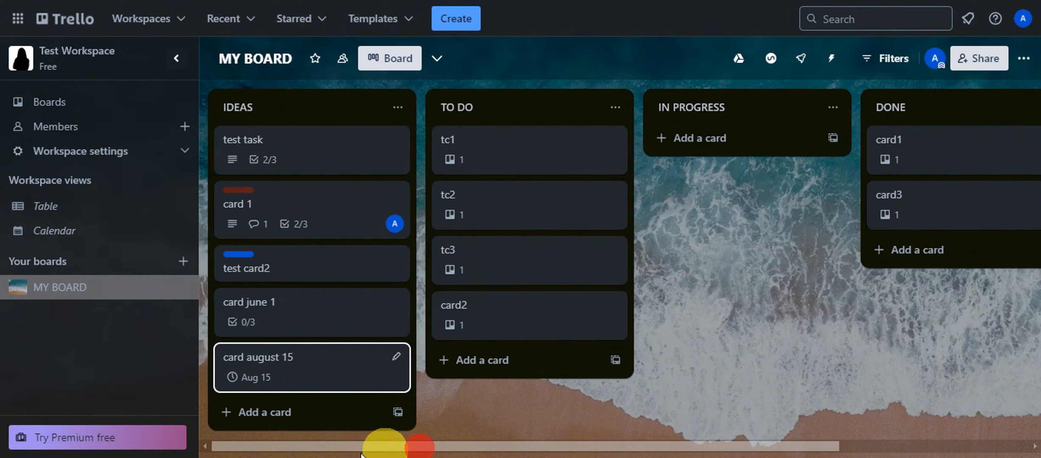